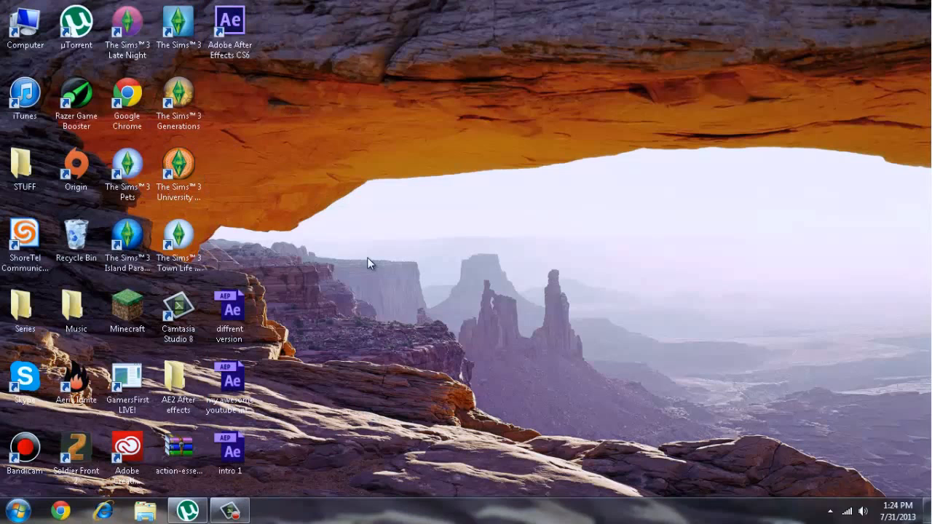
# Launch Adobe After Effects CS6 from the desktop.
pyautogui.moveTo(232, 88); pyautogui.dragTo(900, 235)
pyautogui.moveTo(233, 85); pyautogui.dragTo(921, 264)
pyautogui.click(225, 24)
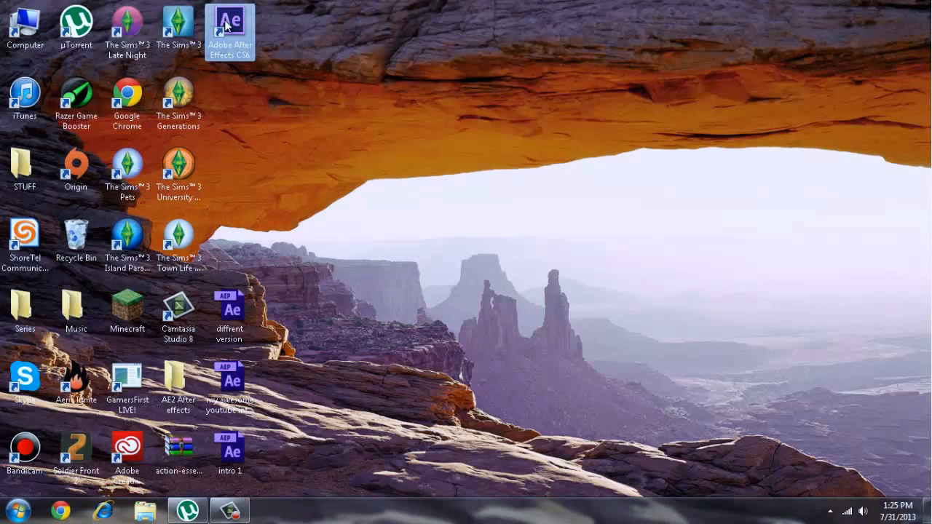
pyautogui.click(298, 92)
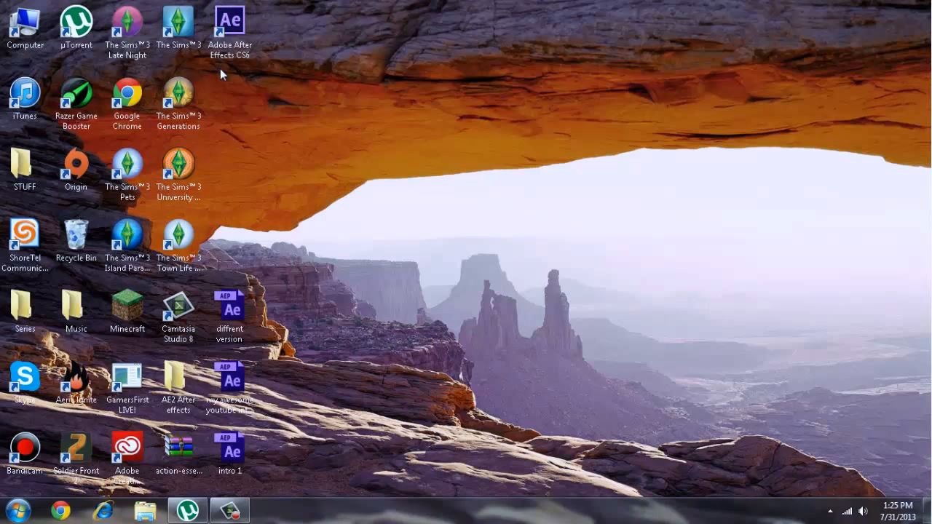
pyautogui.moveTo(220, 68); pyautogui.dragTo(919, 256)
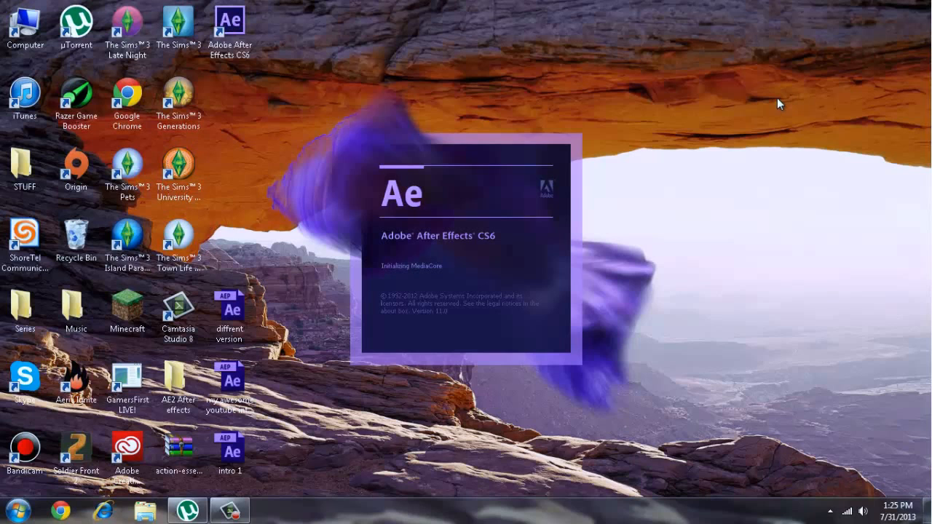
pyautogui.moveTo(220, 83); pyautogui.dragTo(927, 276)
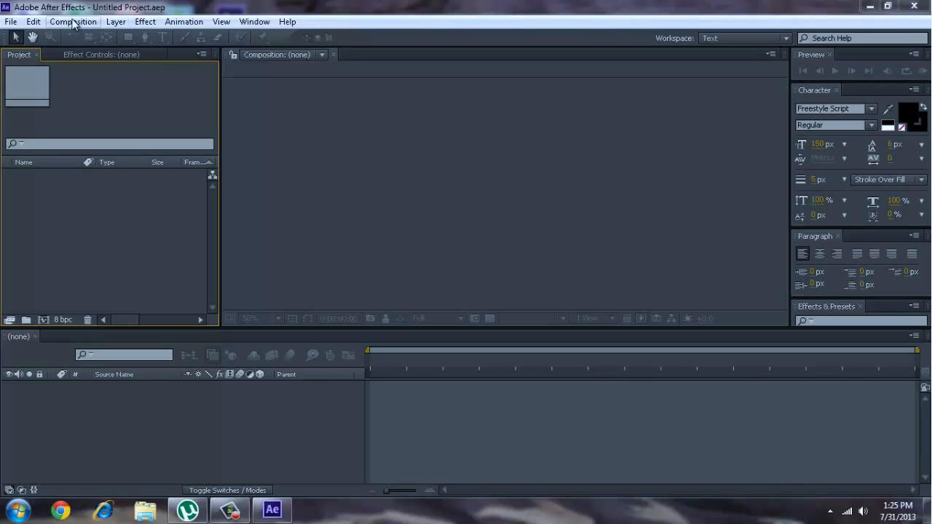
# Examine the Composition, Project, Timeline and Effect Controls areas of the empty project.
pyautogui.click(376, 83)
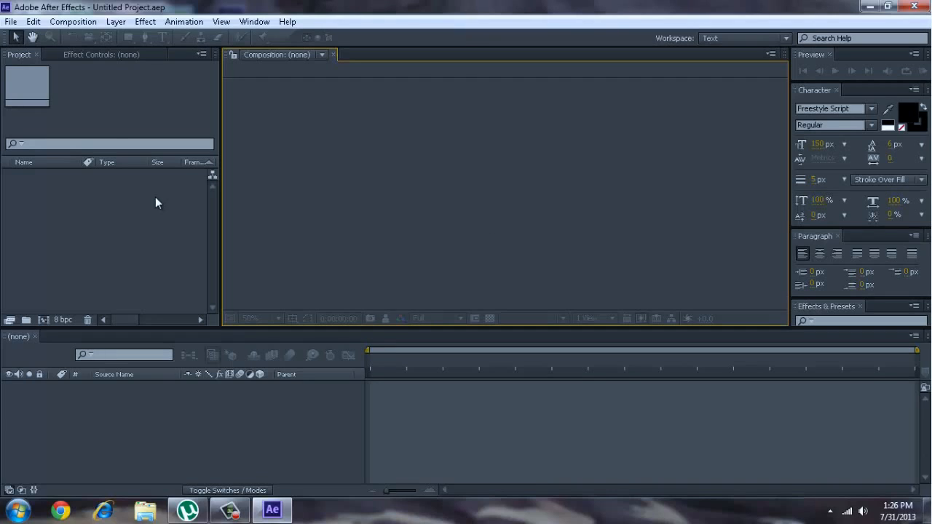
pyautogui.click(88, 54)
pyautogui.click(21, 56)
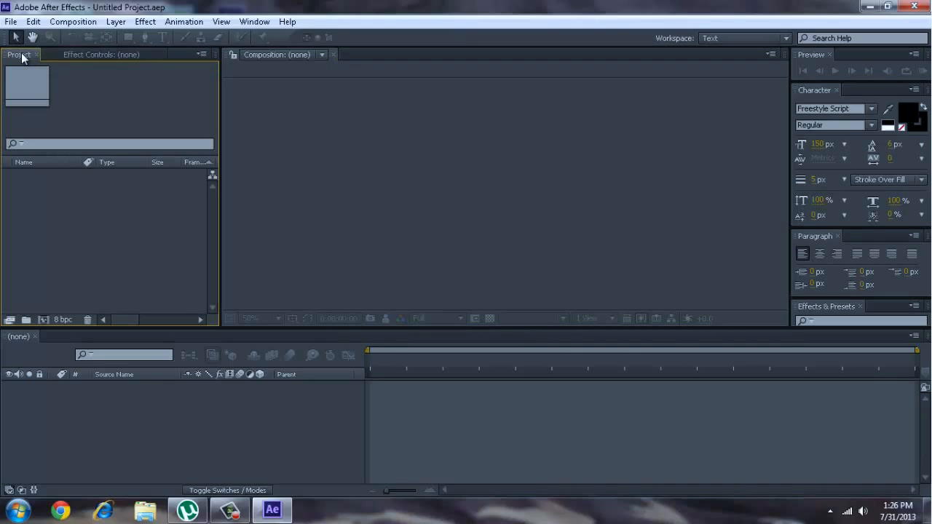
pyautogui.click(213, 422)
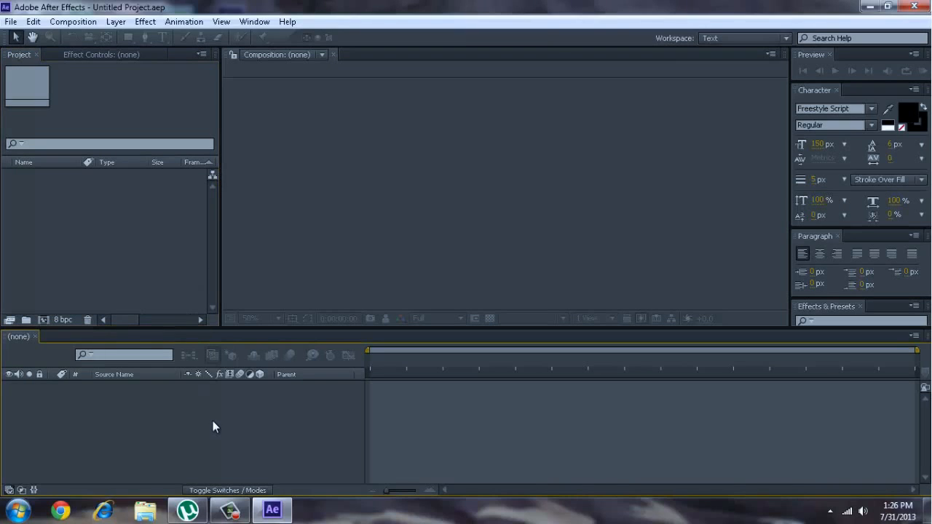
pyautogui.click(62, 310)
pyautogui.click(62, 415)
pyautogui.click(111, 57)
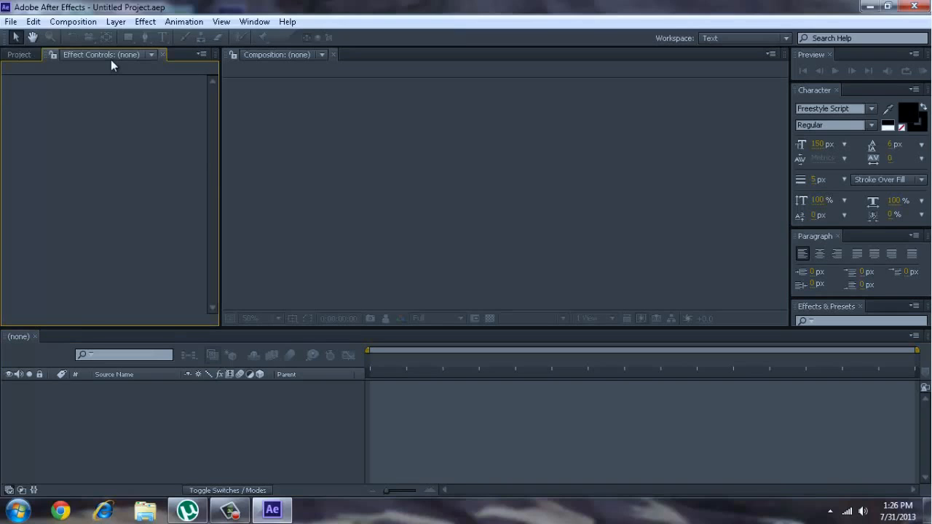
pyautogui.click(26, 54)
pyautogui.click(805, 86)
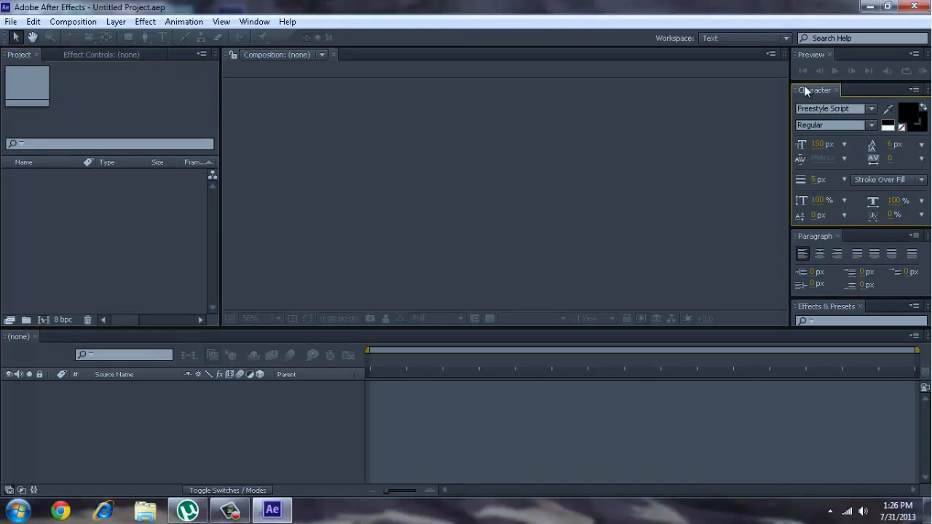
pyautogui.click(140, 54)
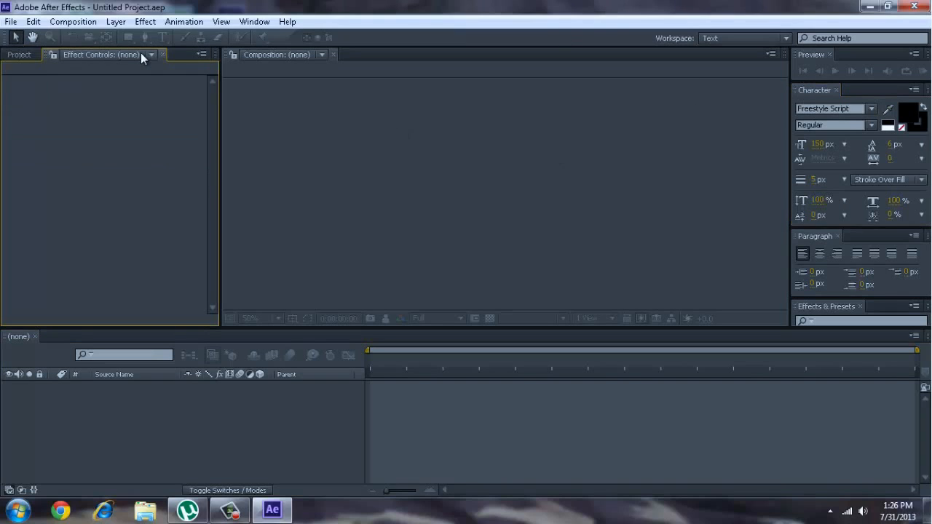
pyautogui.click(10, 57)
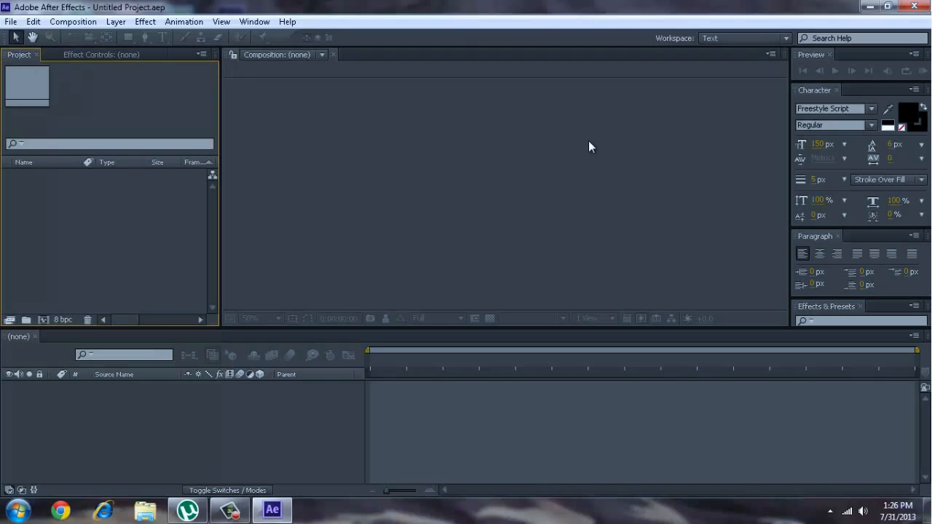
# Examine the Preview, Character and Paragraph settings, including the list of available font families.
pyautogui.click(804, 57)
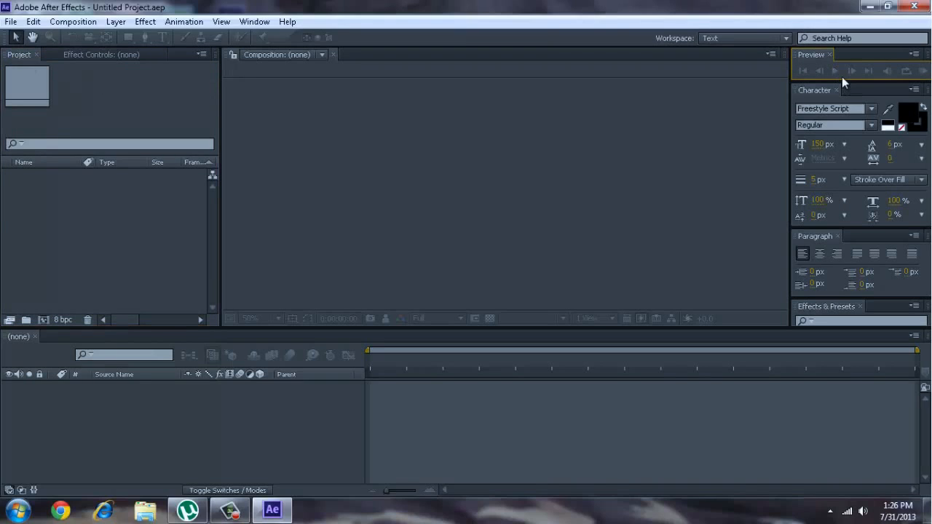
pyautogui.click(849, 95)
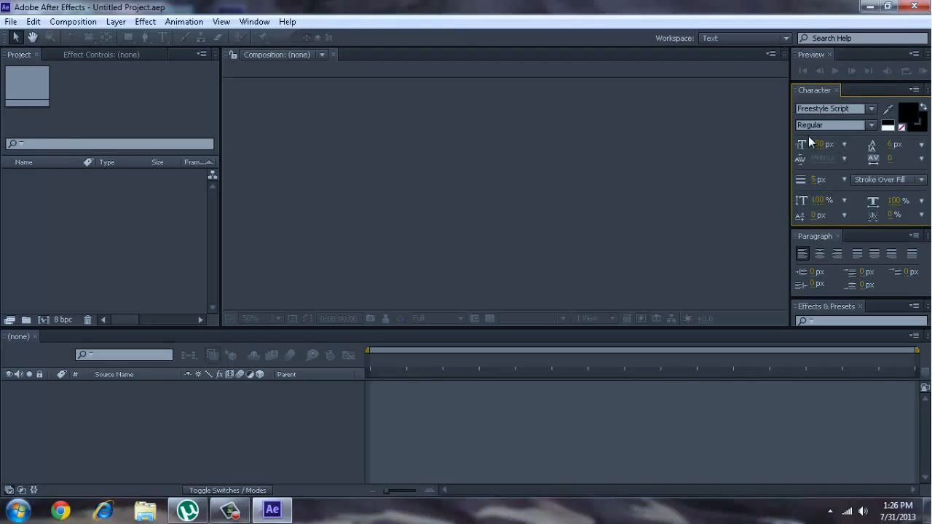
pyautogui.click(830, 111)
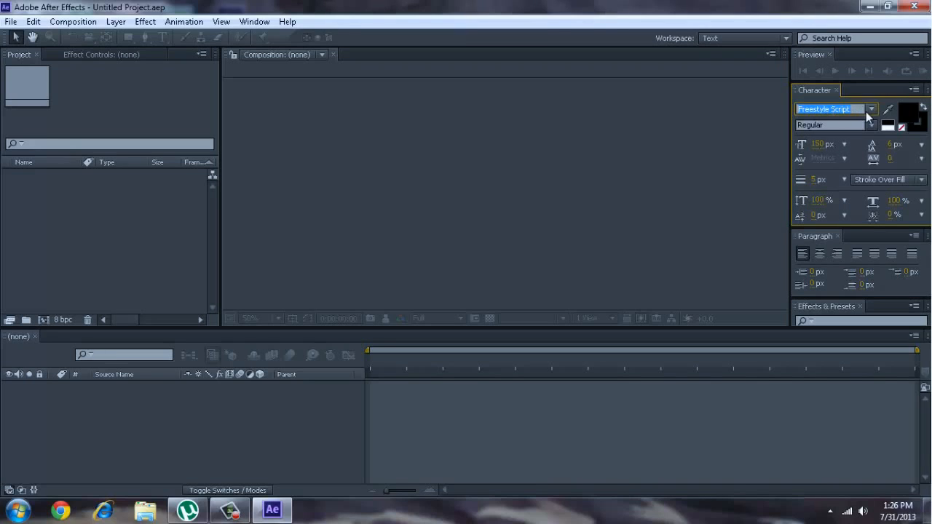
pyautogui.click(869, 110)
pyautogui.click(877, 111)
pyautogui.click(876, 111)
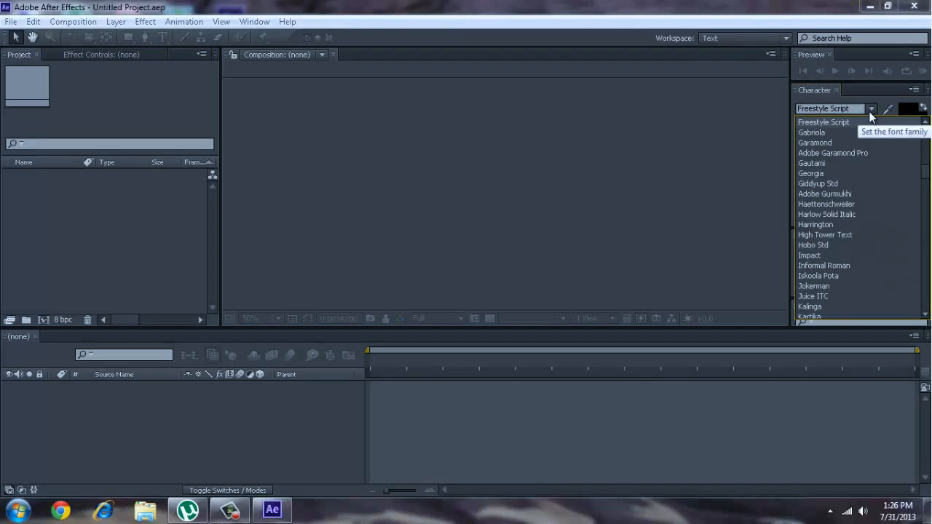
pyautogui.click(871, 112)
pyautogui.click(654, 160)
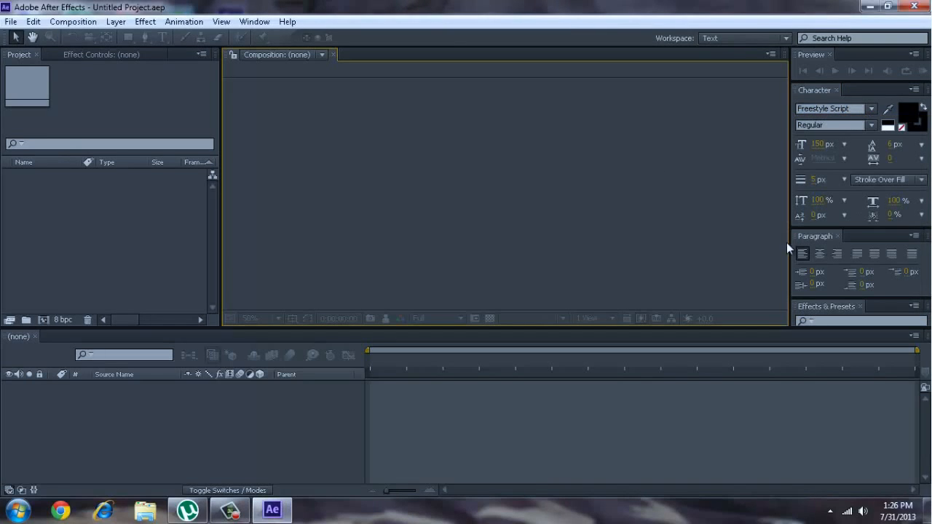
pyautogui.click(821, 200)
pyautogui.click(835, 179)
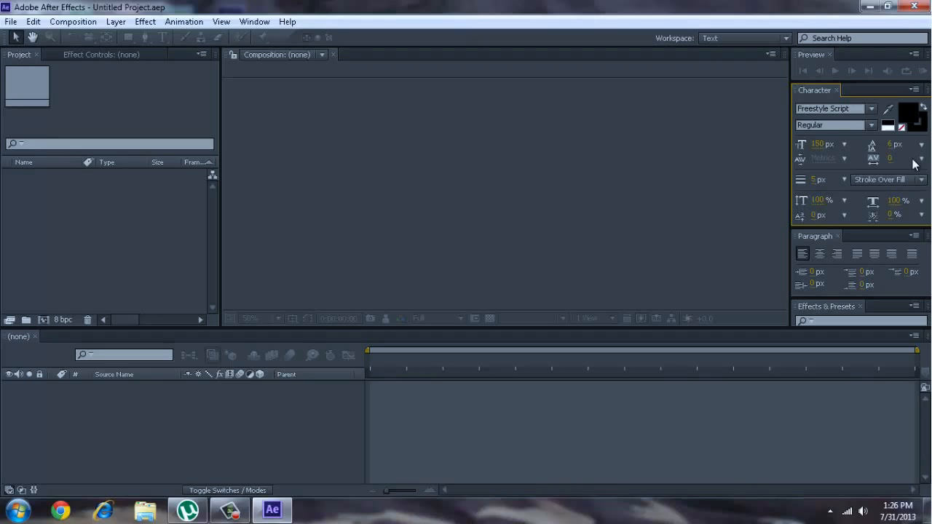
pyautogui.click(683, 143)
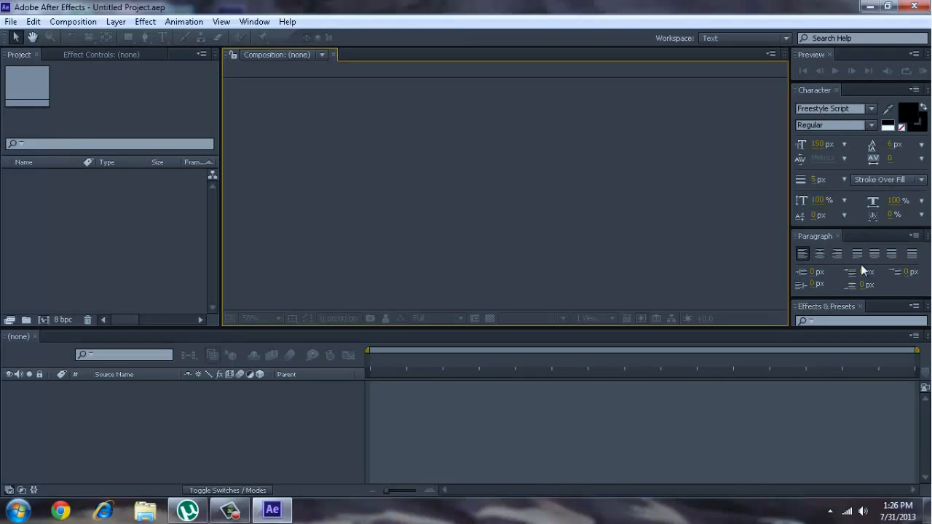
pyautogui.click(804, 239)
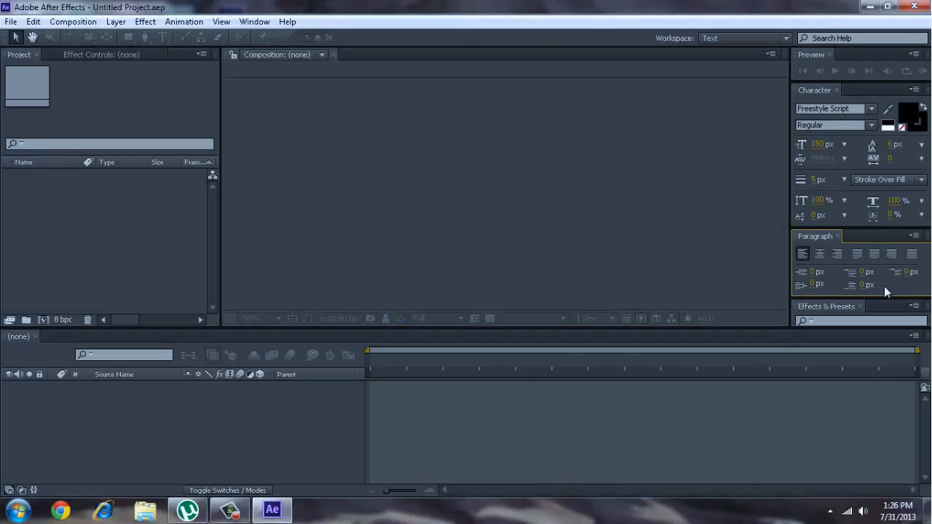
pyautogui.click(696, 222)
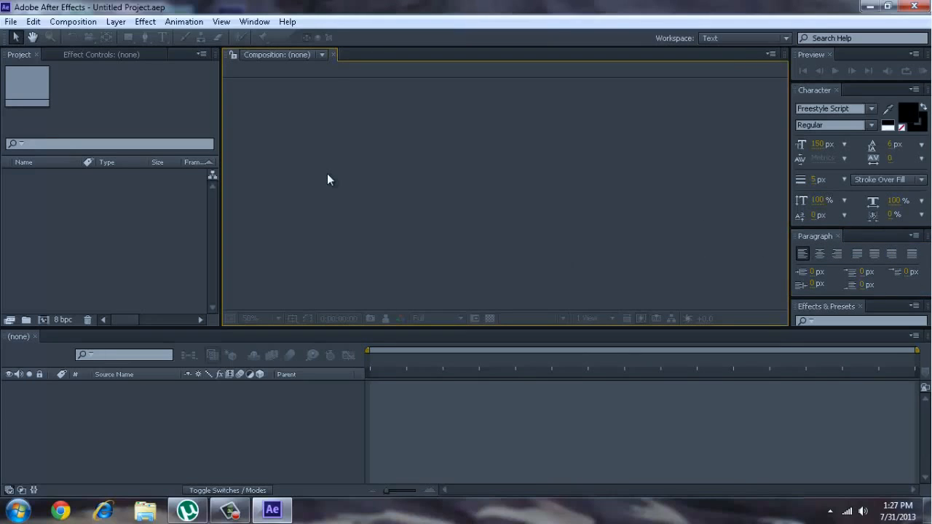
# Rearrange the workspace so that Effects & Presets sits directly above Paragraph.
pyautogui.moveTo(827, 310); pyautogui.dragTo(823, 233)
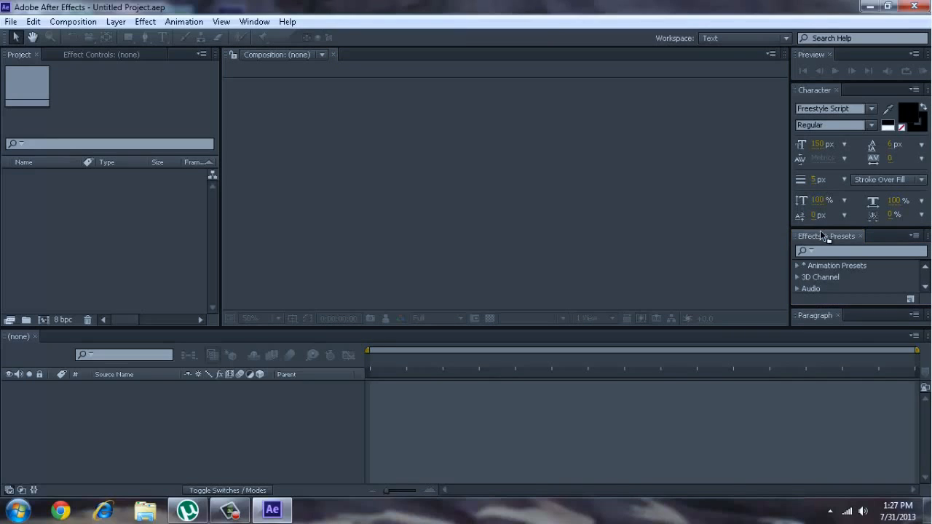
pyautogui.click(735, 230)
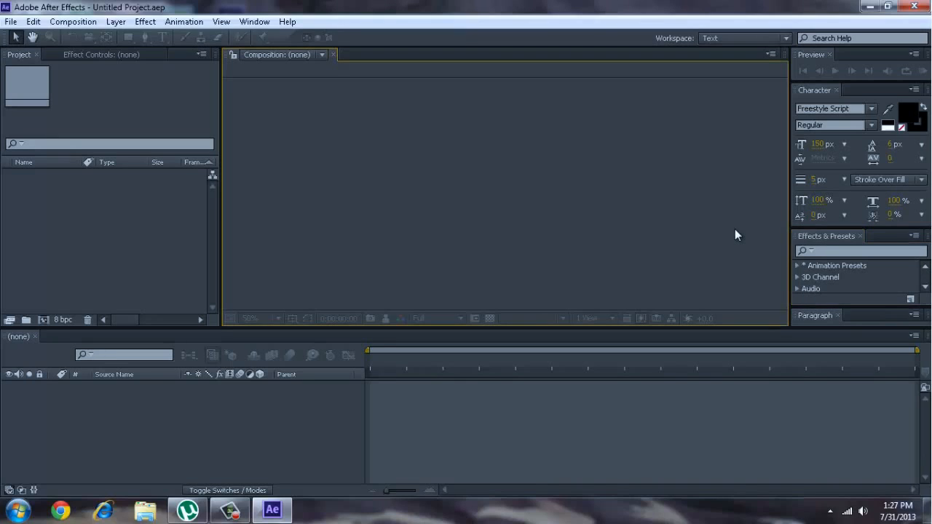
pyautogui.click(460, 44)
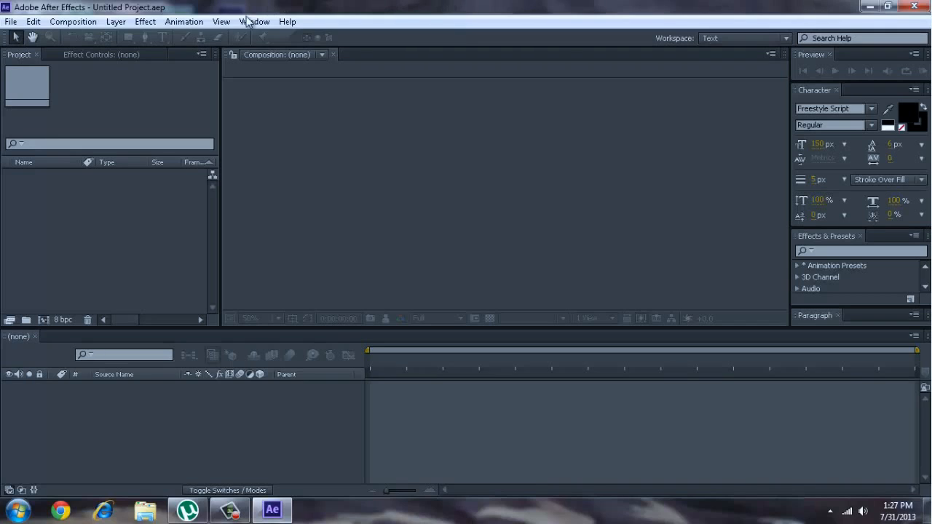
# Look over the available effect categories and the Effect Controls of the empty project.
pyautogui.click(145, 21)
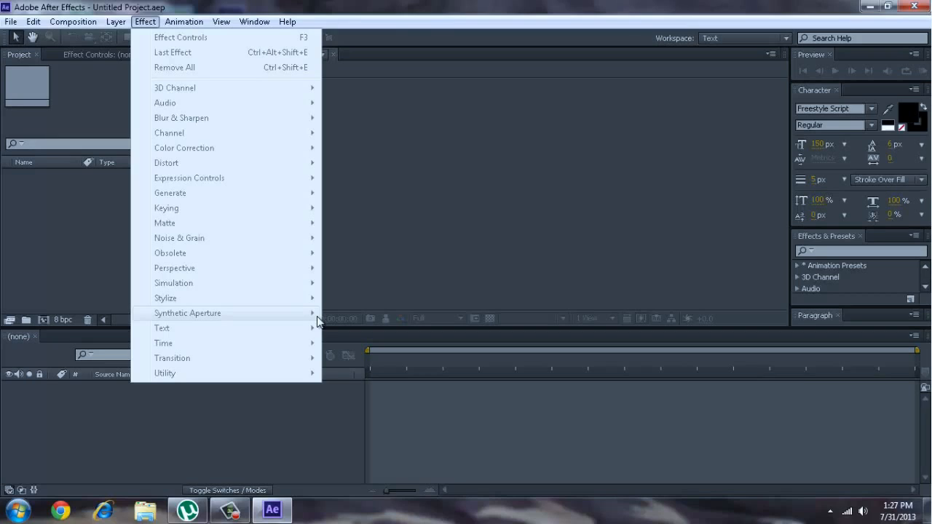
pyautogui.click(439, 178)
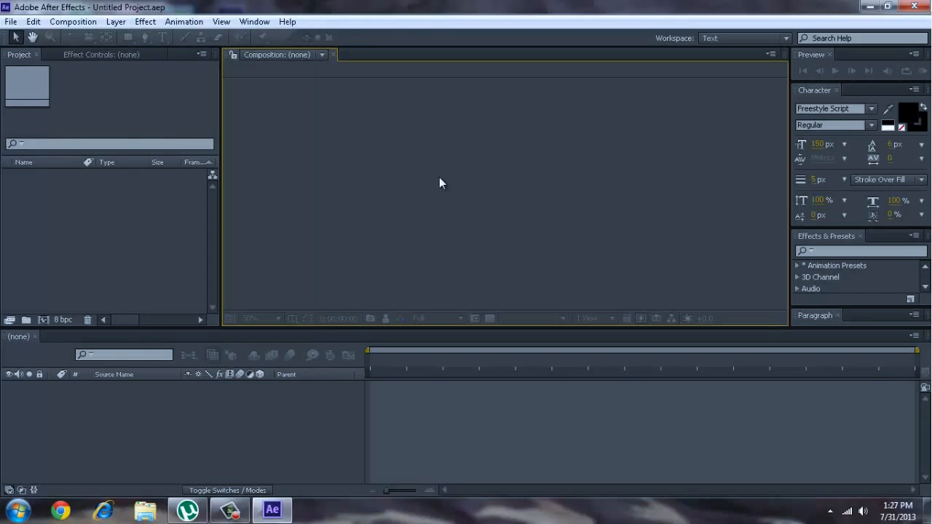
pyautogui.click(421, 44)
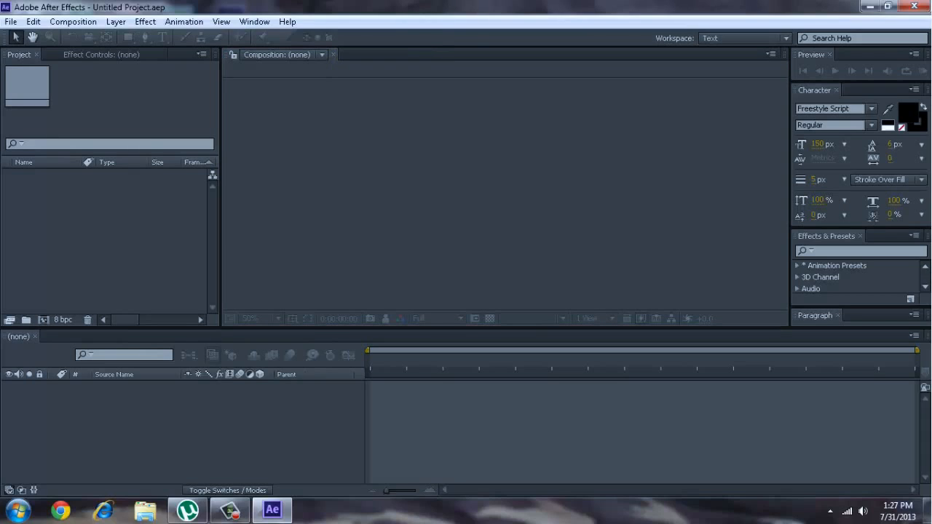
pyautogui.click(407, 84)
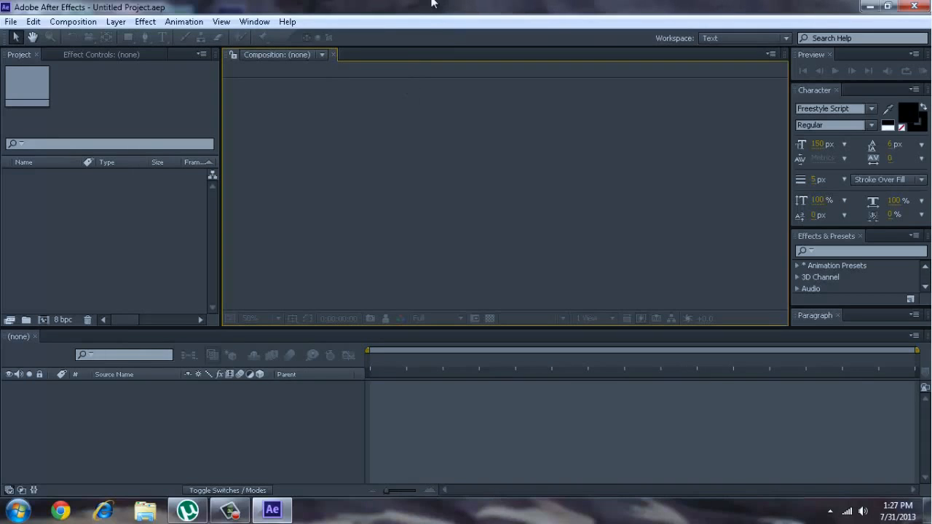
pyautogui.click(389, 48)
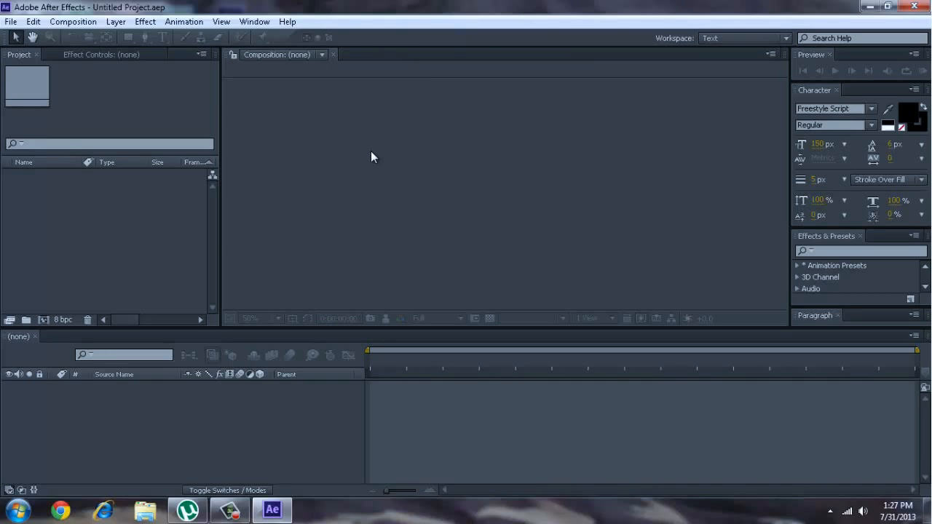
pyautogui.click(111, 54)
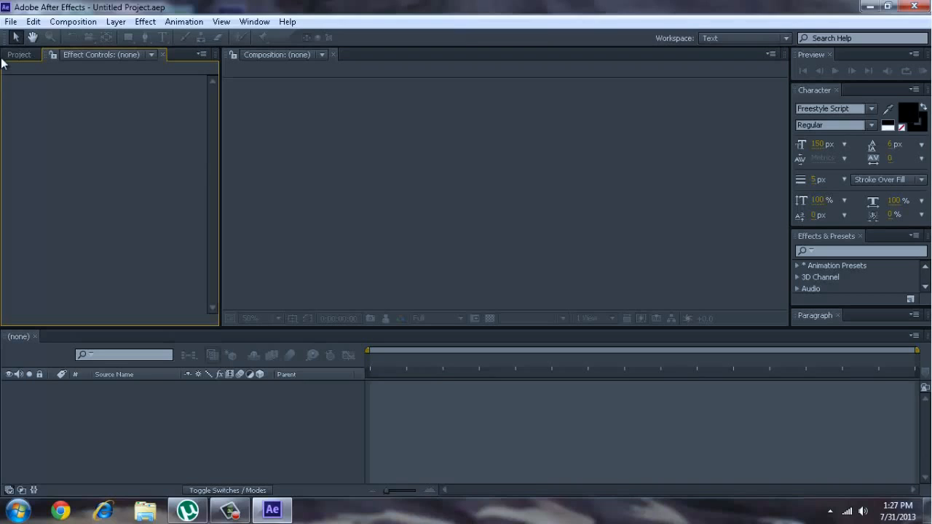
pyautogui.click(9, 56)
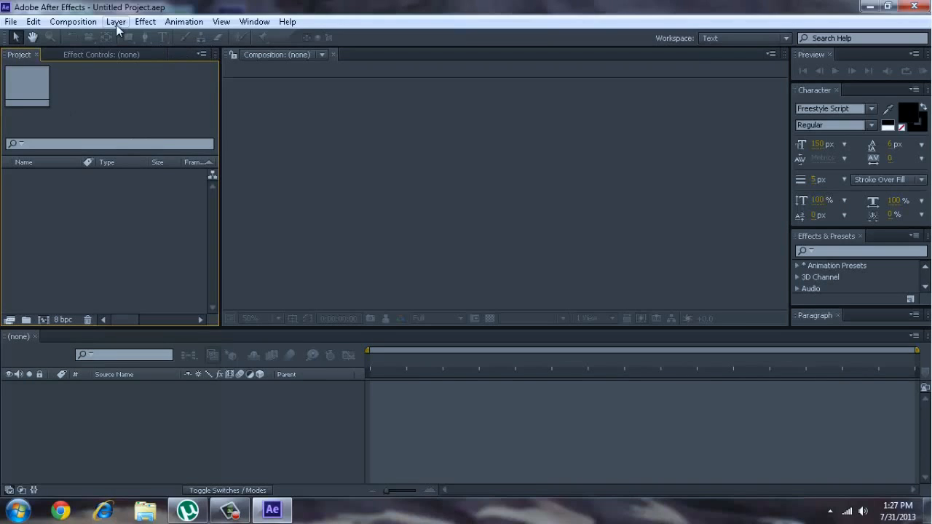
# Start a new composition and name it "Youtube tutorial".
pyautogui.click(97, 24)
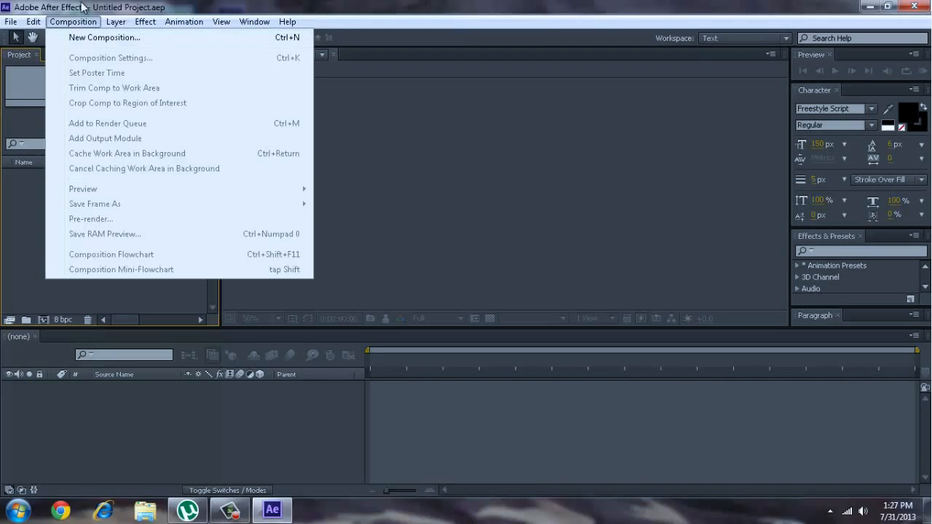
pyautogui.click(95, 39)
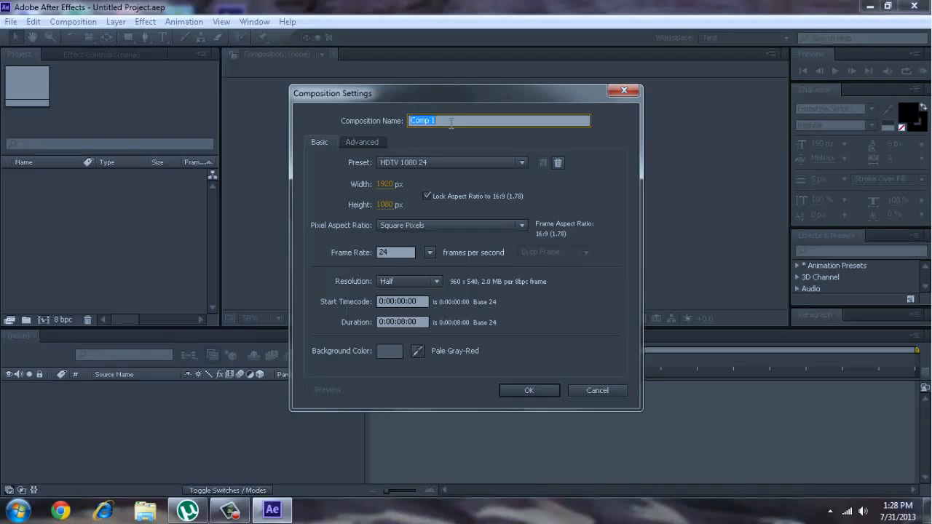
pyautogui.press('BackSpace')
pyautogui.write('Youtube tutorial')
# Apply the HDV/HDTV 720 29.97 preset and set the composition's duration to 15 seconds.
pyautogui.click(463, 166)
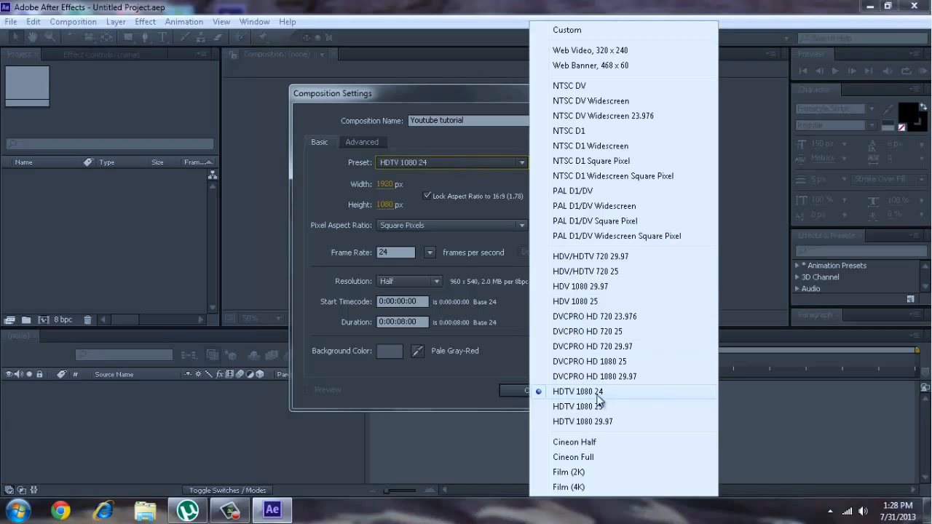
pyautogui.click(592, 259)
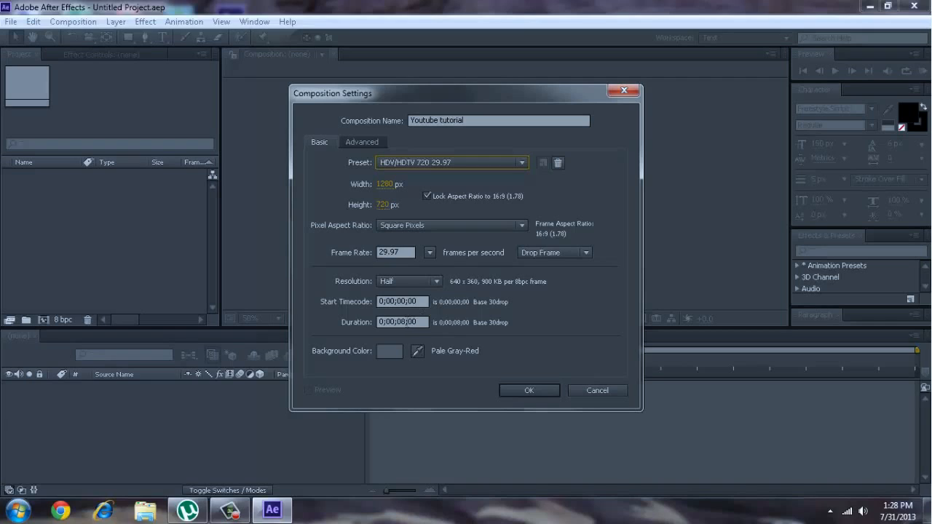
pyautogui.click(404, 322)
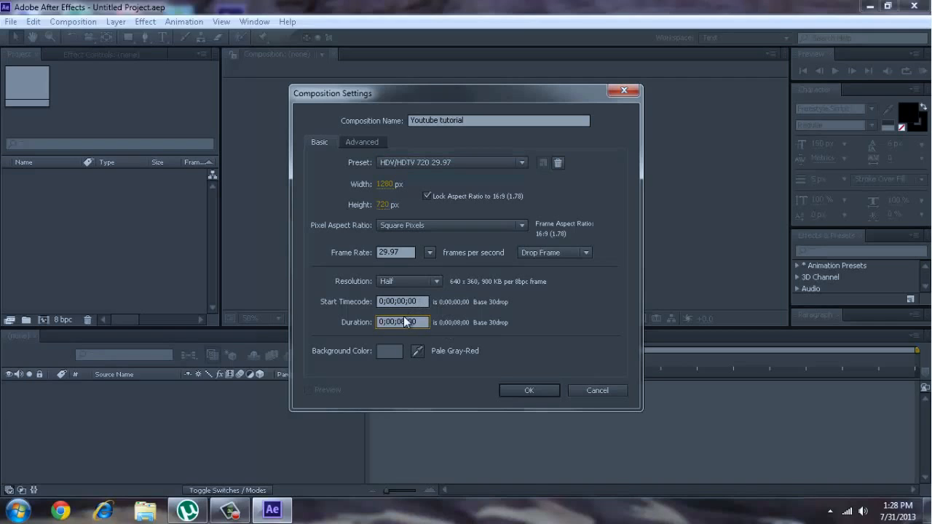
pyautogui.press('BackSpace')
pyautogui.write('15')
# Set the composition's background color to black (000000) and create the composition.
pyautogui.click(389, 353)
pyautogui.moveTo(311, 331); pyautogui.dragTo(305, 351)
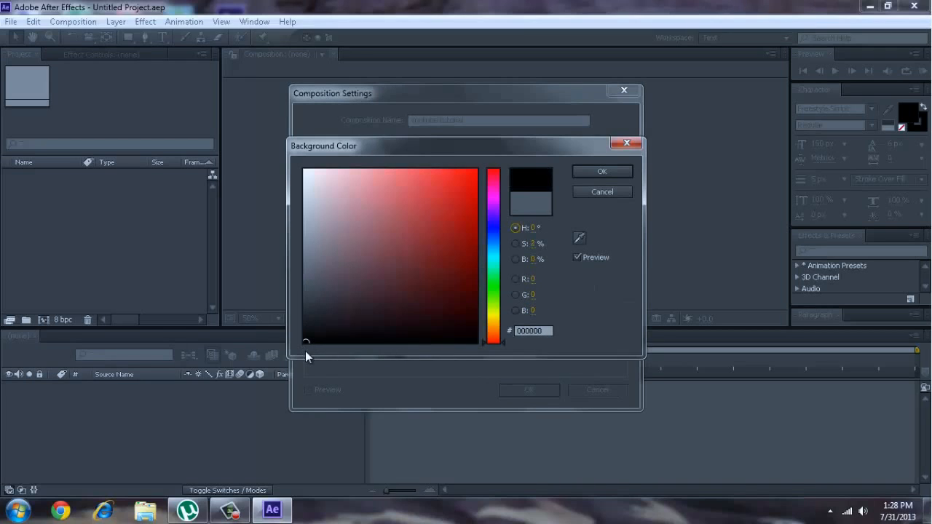
pyautogui.click(587, 173)
pyautogui.click(545, 392)
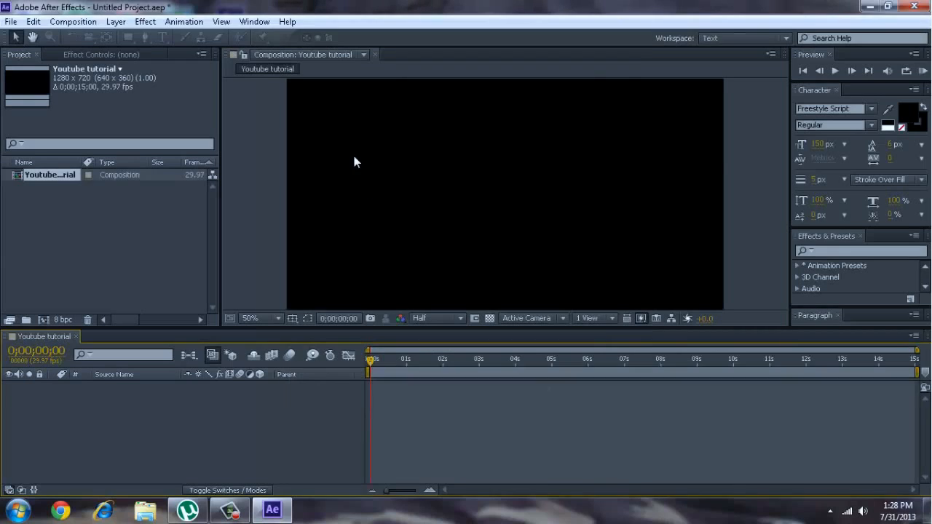
# Create a new solid layer named "BG" that matches the composition size.
pyautogui.click(114, 22)
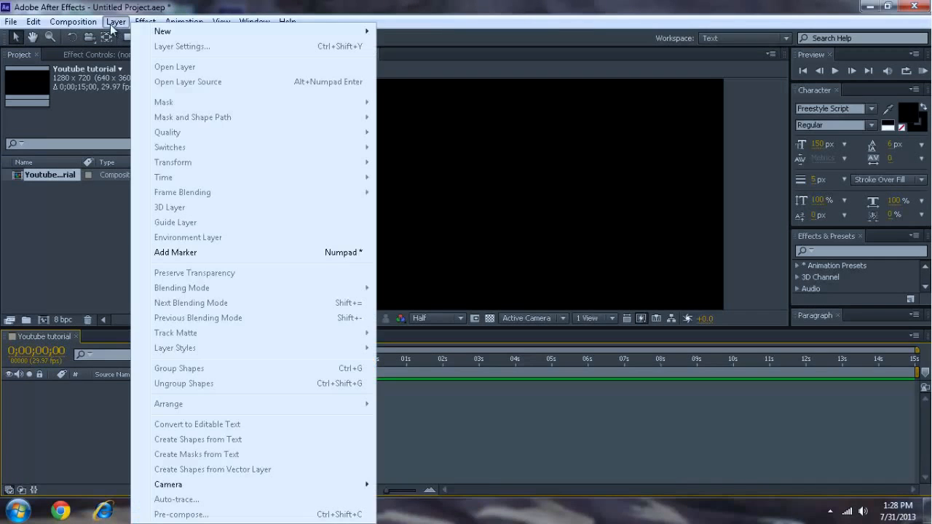
pyautogui.click(110, 26)
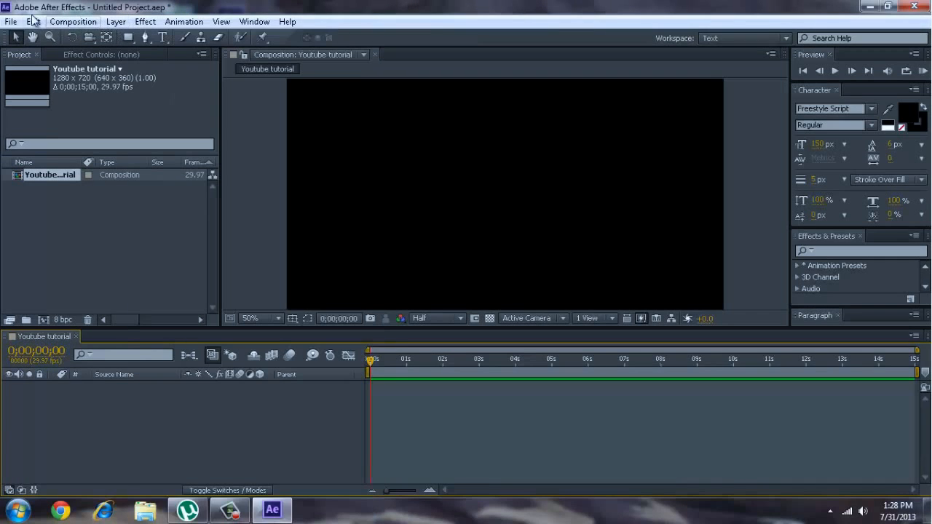
pyautogui.click(107, 25)
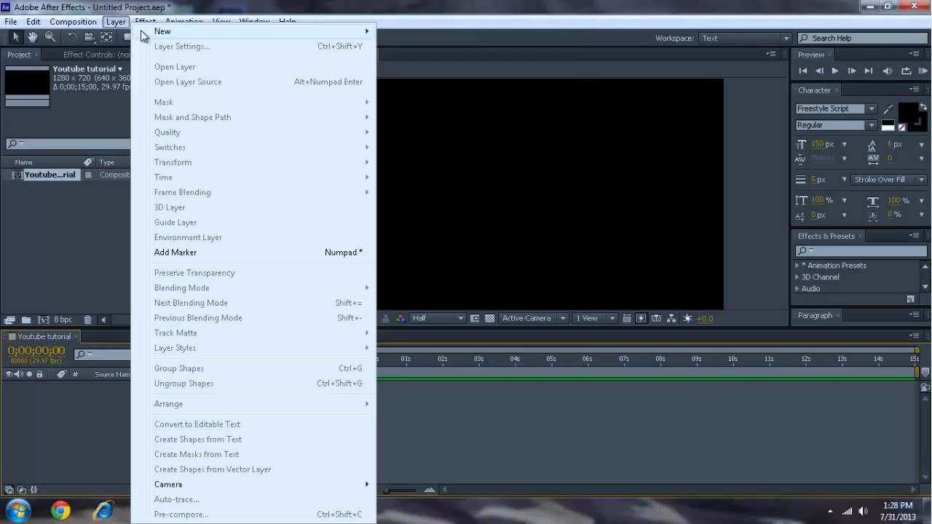
pyautogui.moveTo(151, 32)
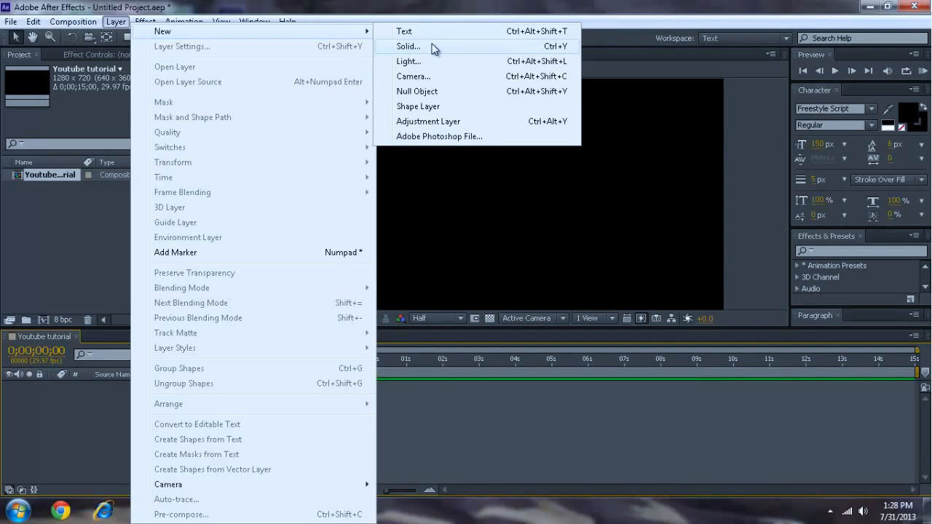
pyautogui.click(522, 246)
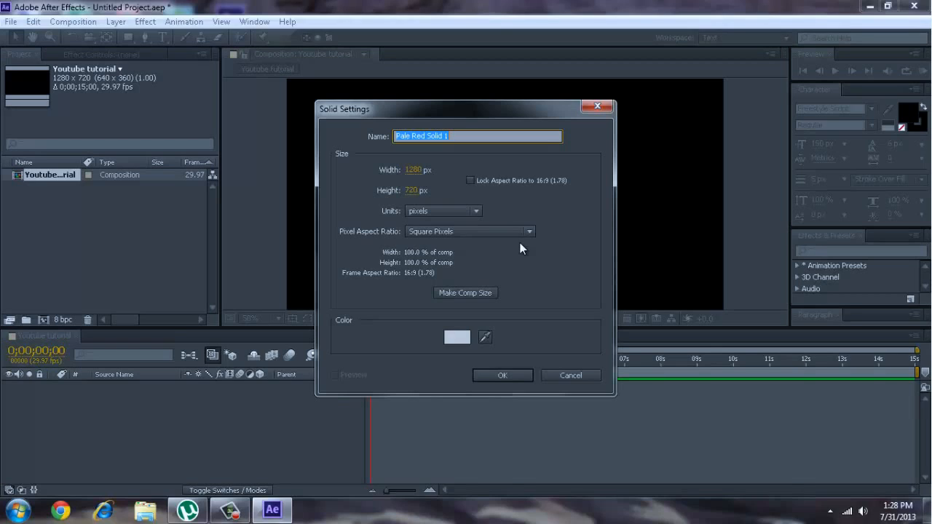
pyautogui.write('BG')
pyautogui.click(467, 288)
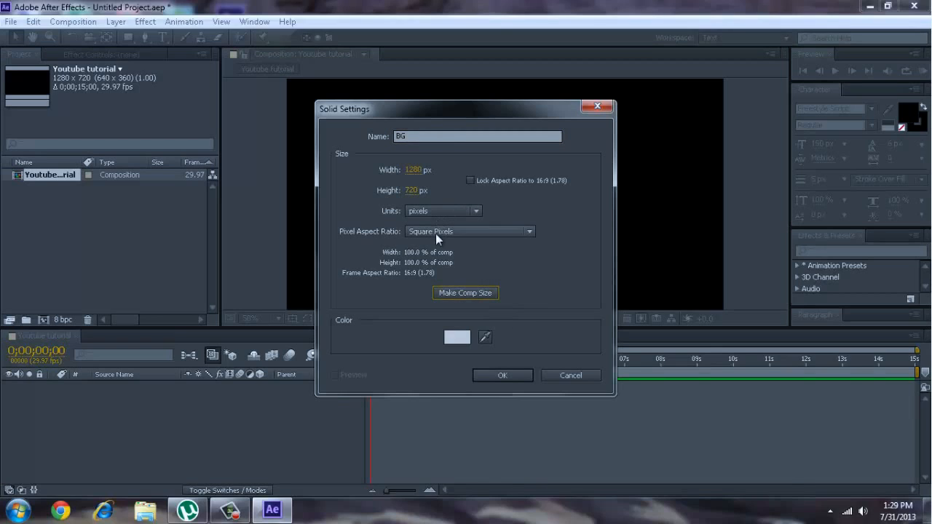
pyautogui.click(510, 381)
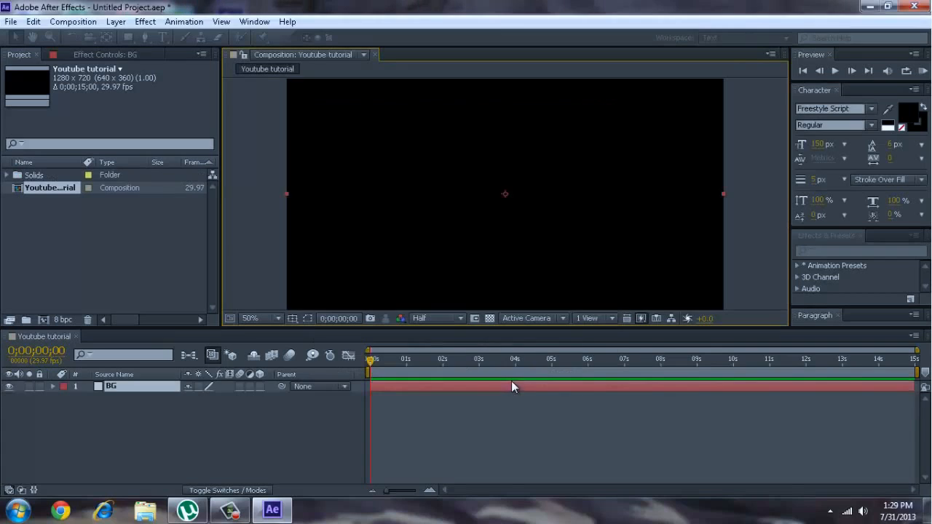
pyautogui.click(772, 192)
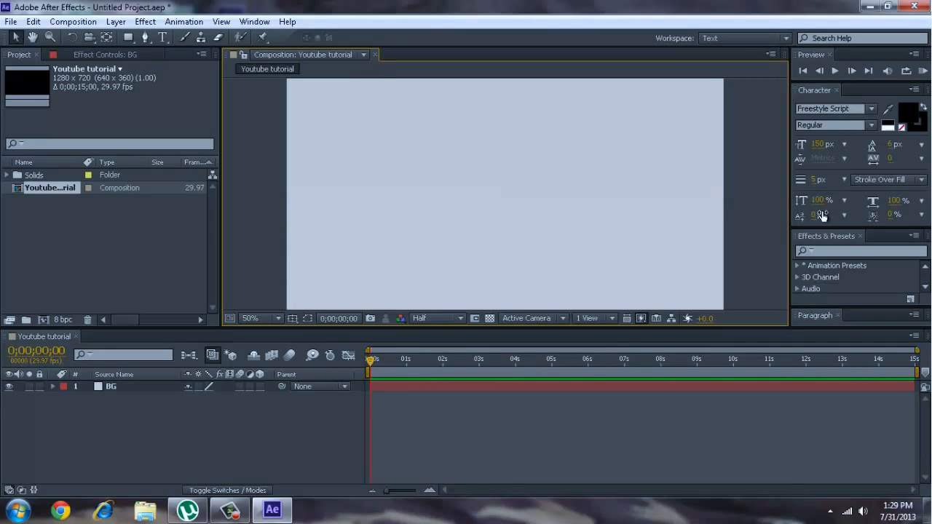
# Find the Ramp effect by searching for "ramp" and apply it to the BG layer.
pyautogui.click(852, 249)
pyautogui.moveTo(838, 237)
pyautogui.mouseDown()
pyautogui.moveTo(832, 180)
pyautogui.moveTo(829, 234)
pyautogui.mouseUp()
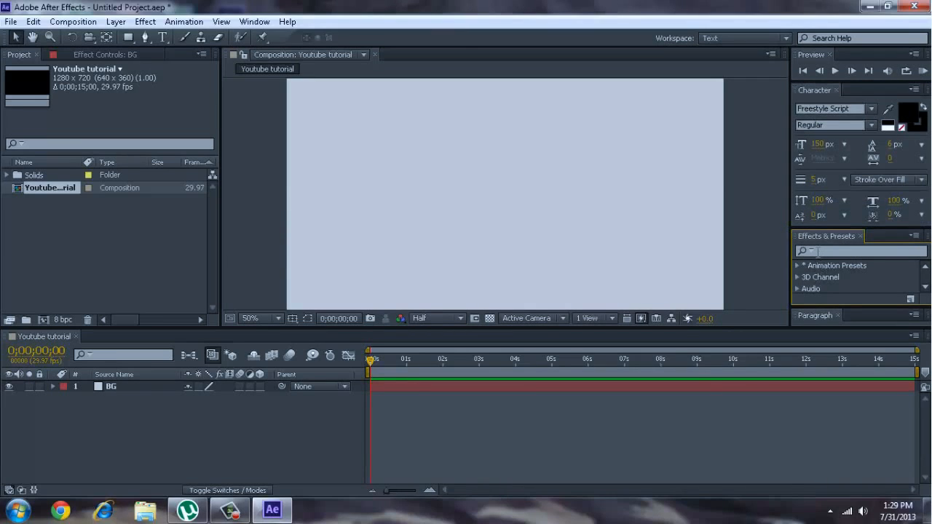
pyautogui.click(817, 252)
pyautogui.write('ramp')
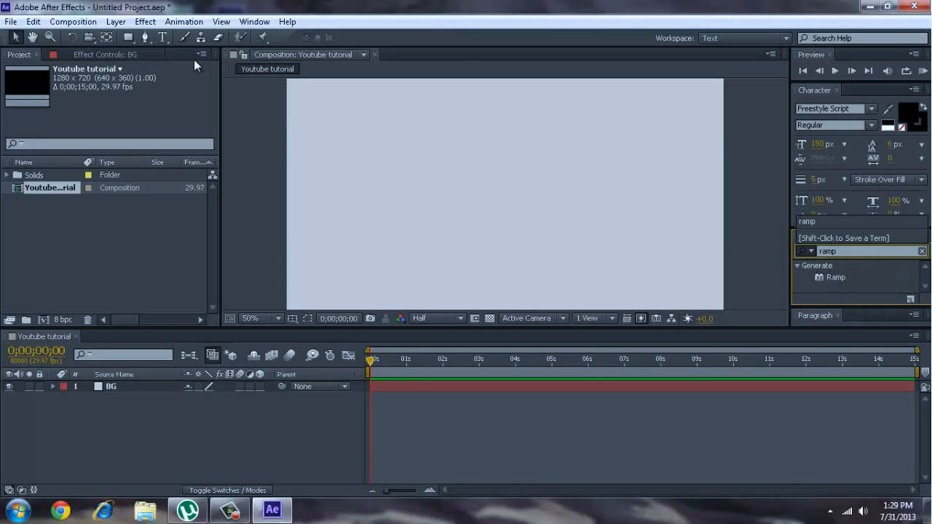
pyautogui.click(146, 21)
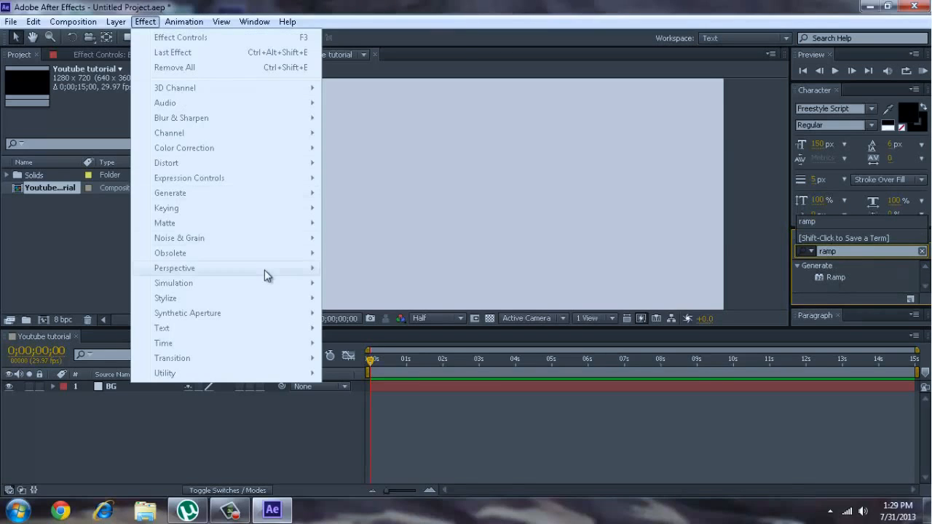
pyautogui.click(129, 384)
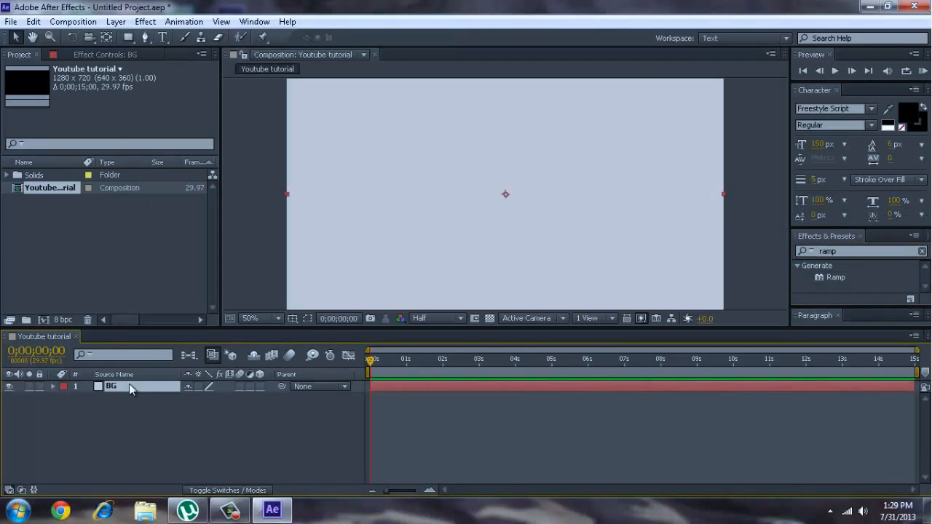
pyautogui.moveTo(829, 275); pyautogui.dragTo(457, 234)
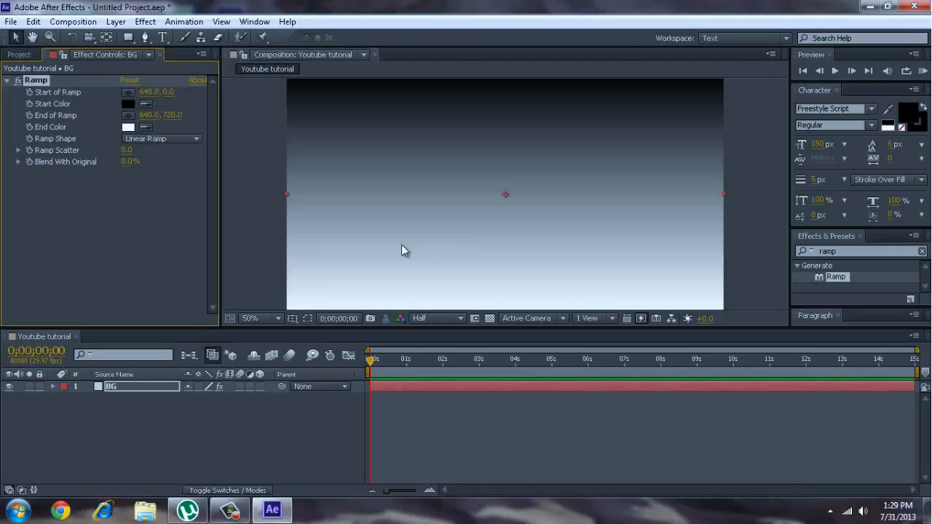
# Change the ramp shape on the BG layer to Radial Ramp.
pyautogui.click(157, 139)
pyautogui.click(157, 166)
pyautogui.click(162, 139)
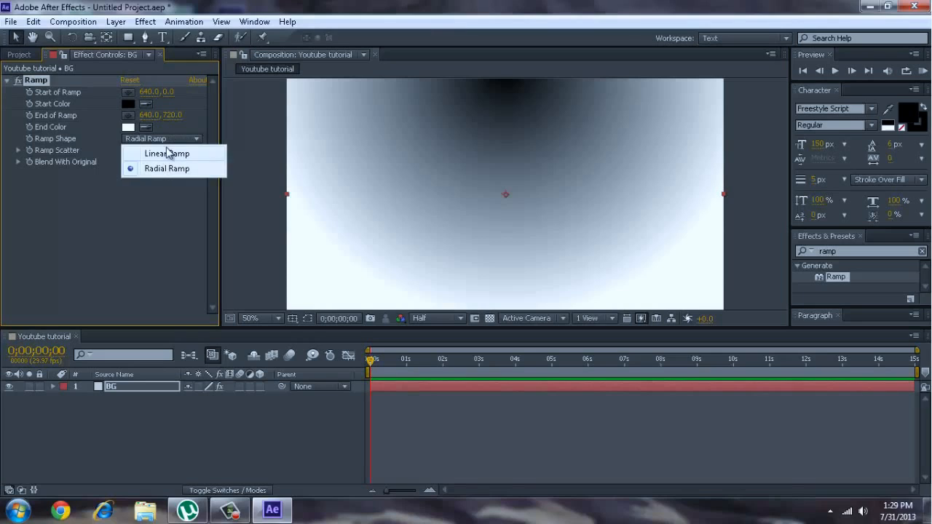
pyautogui.click(155, 171)
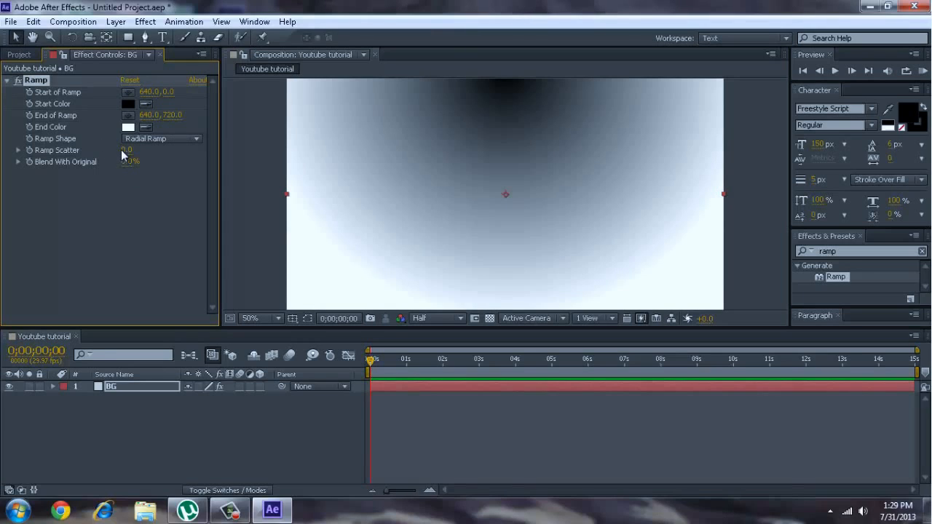
# Raise the ramp scatter of the BG layer's gradient to 136.3.
pyautogui.moveTo(125, 150); pyautogui.dragTo(236, 153)
pyautogui.moveTo(124, 151); pyautogui.dragTo(322, 184)
pyautogui.moveTo(125, 151); pyautogui.dragTo(200, 144)
pyautogui.moveTo(126, 150); pyautogui.dragTo(222, 150)
pyautogui.moveTo(124, 151); pyautogui.dragTo(194, 153)
pyautogui.moveTo(125, 155); pyautogui.dragTo(185, 147)
pyautogui.moveTo(125, 155); pyautogui.dragTo(194, 149)
pyautogui.moveTo(132, 149); pyautogui.dragTo(115, 149)
# Set the ramp's start color to near white and its end color to a medium grey.
pyautogui.click(128, 103)
pyautogui.moveTo(383, 192)
pyautogui.mouseDown()
pyautogui.moveTo(355, 195)
pyautogui.moveTo(308, 175)
pyautogui.mouseUp()
pyautogui.click(575, 174)
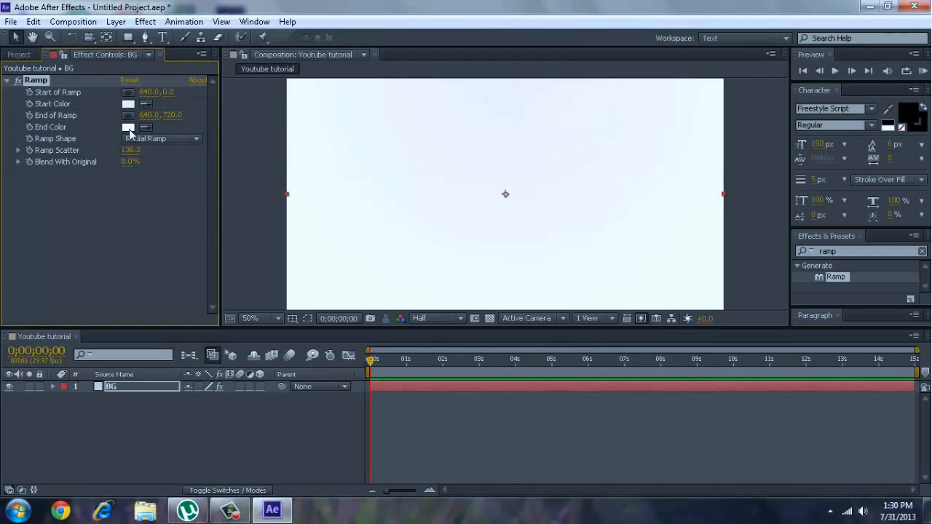
pyautogui.click(129, 127)
pyautogui.moveTo(316, 171); pyautogui.dragTo(306, 234)
pyautogui.click(586, 170)
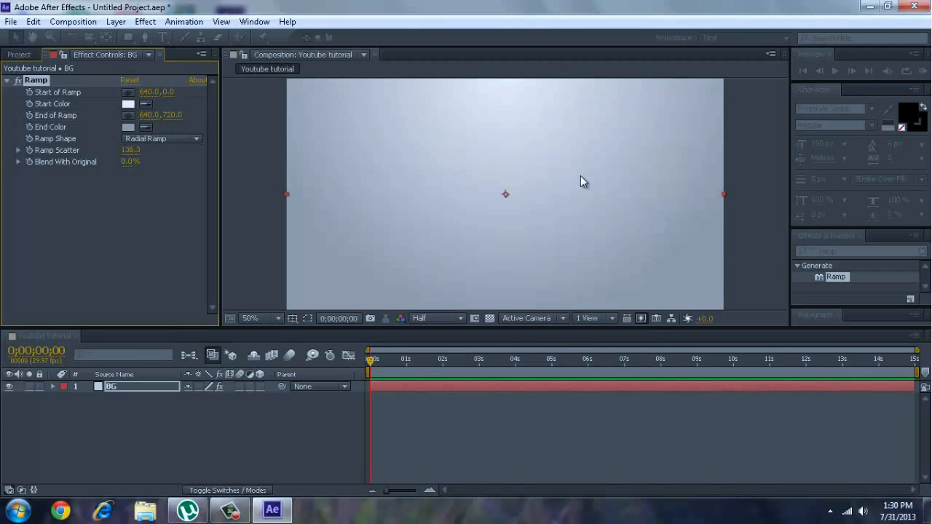
pyautogui.click(761, 239)
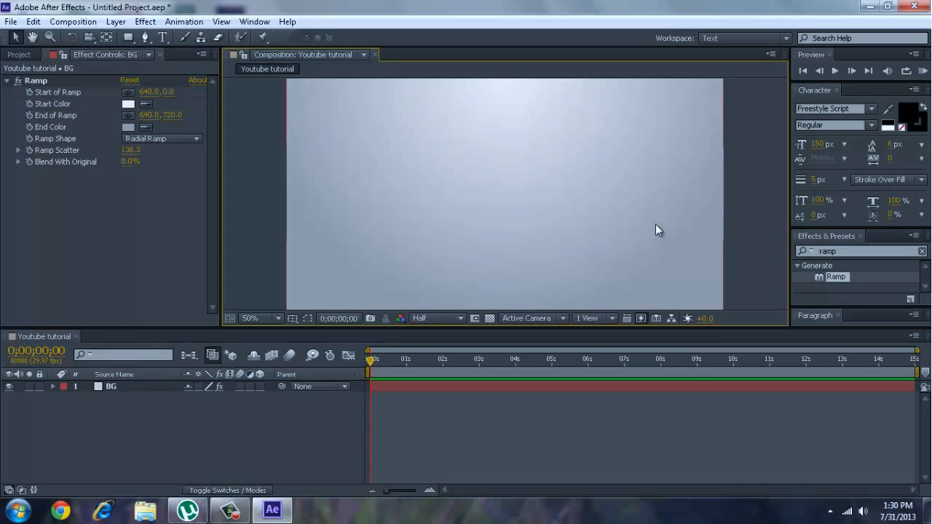
pyautogui.click(655, 224)
pyautogui.click(740, 223)
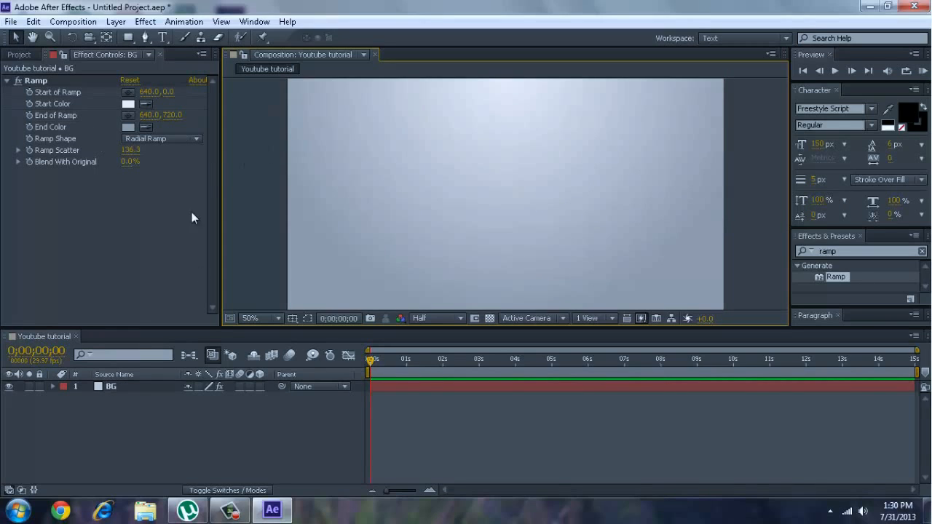
pyautogui.click(19, 55)
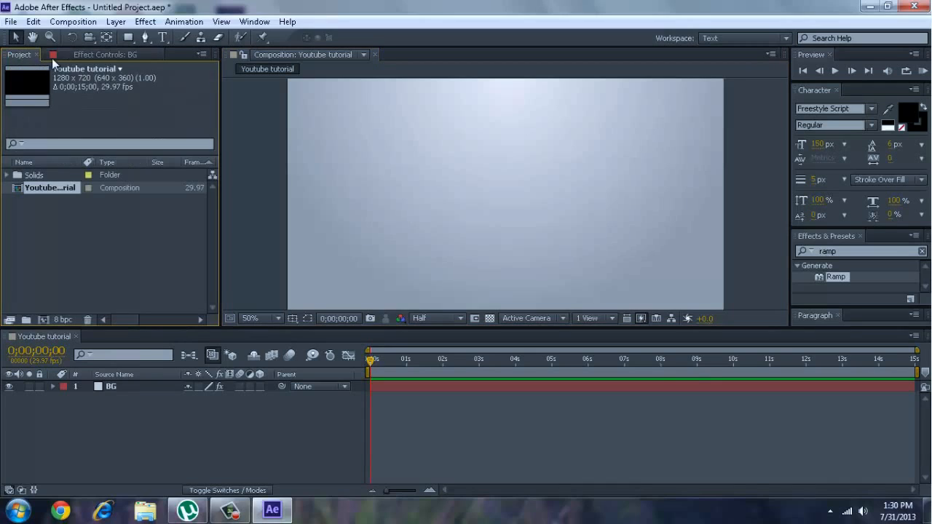
pyautogui.click(92, 56)
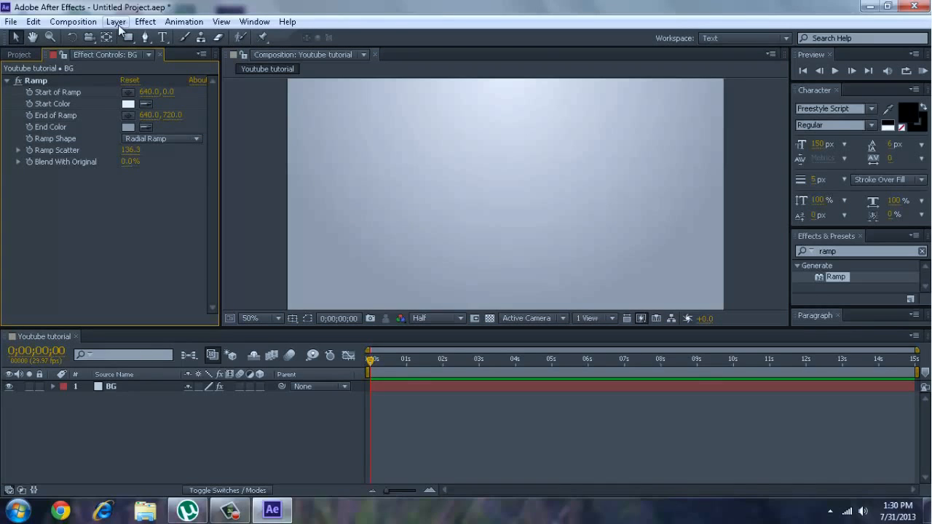
# Add a new, empty text layer above the BG layer.
pyautogui.click(118, 25)
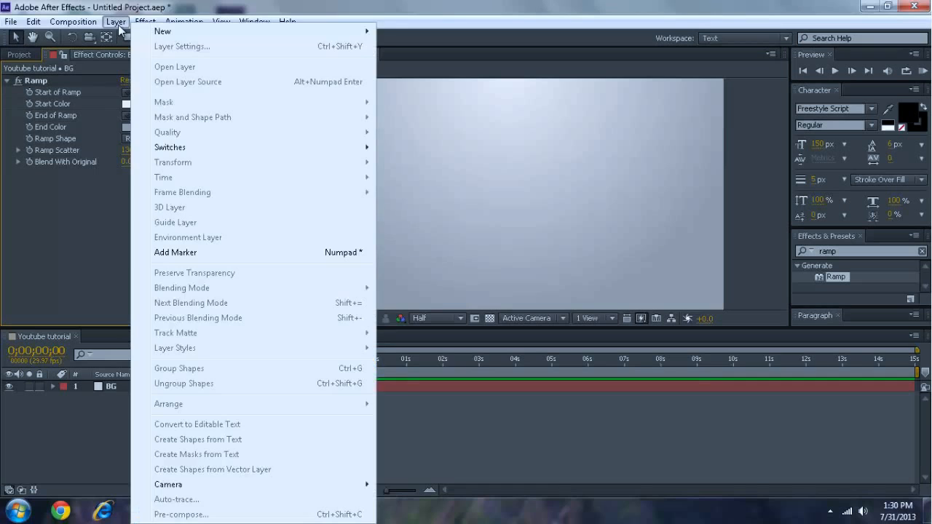
pyautogui.moveTo(158, 37)
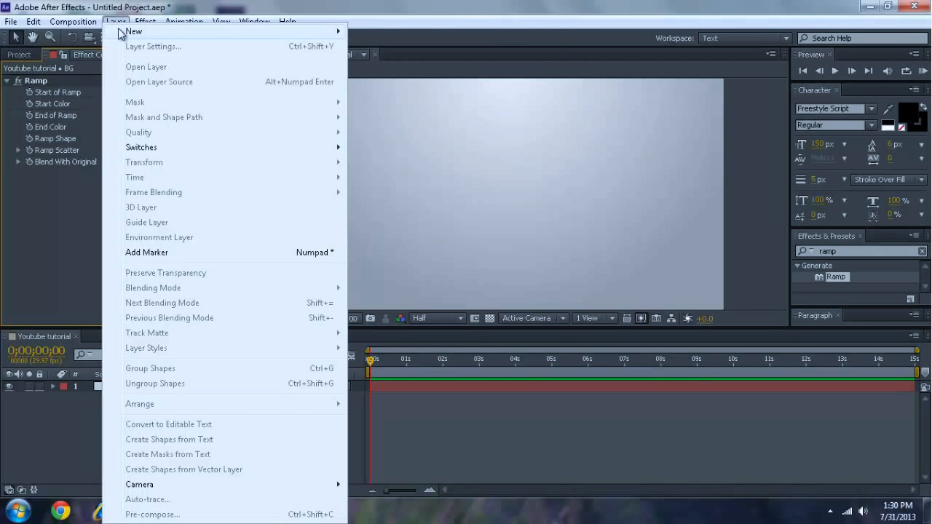
pyautogui.moveTo(114, 31)
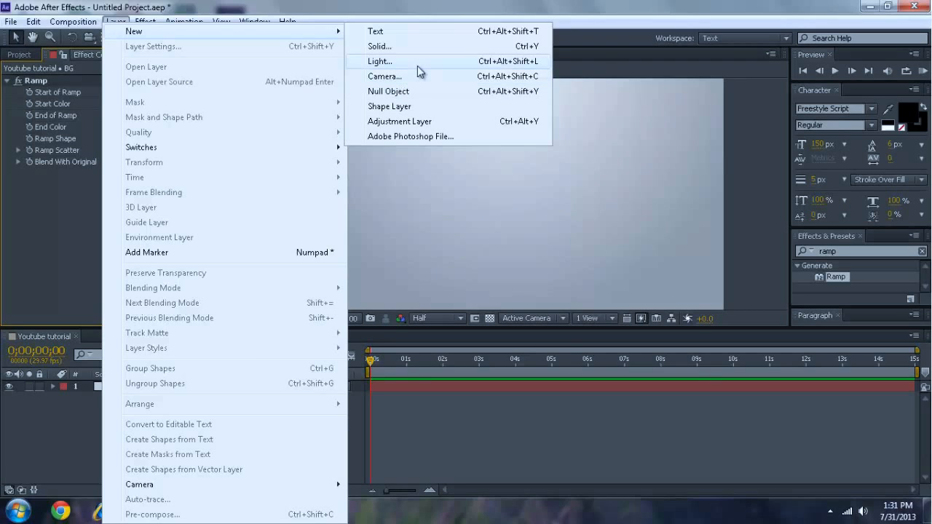
pyautogui.click(376, 33)
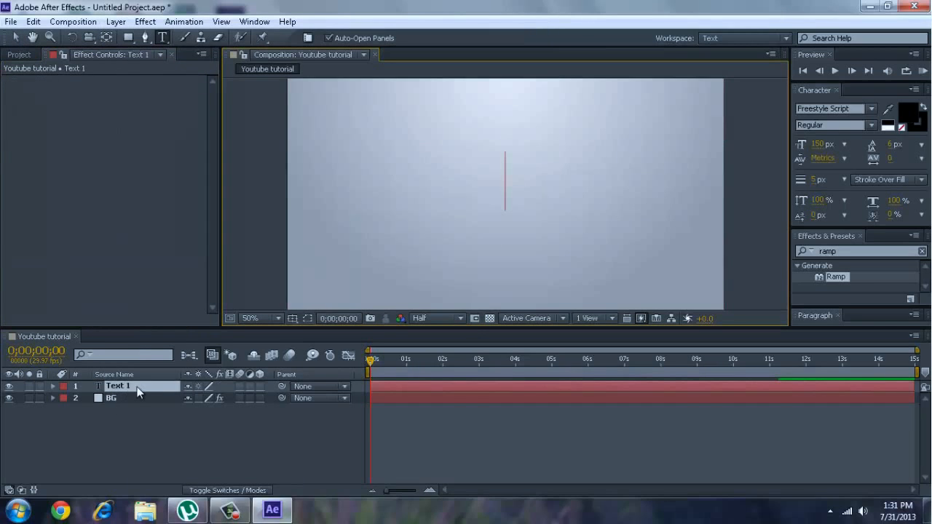
pyautogui.write('1')
pyautogui.press('BackSpace')
# Set the text font to High Tower Text, try it with the sample letters "SJH" and clear them.
pyautogui.click(872, 111)
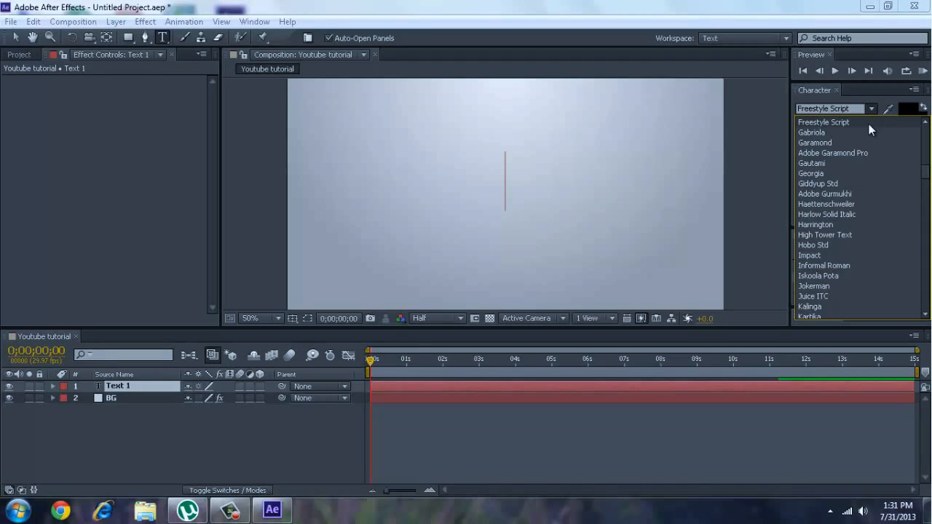
pyautogui.click(808, 236)
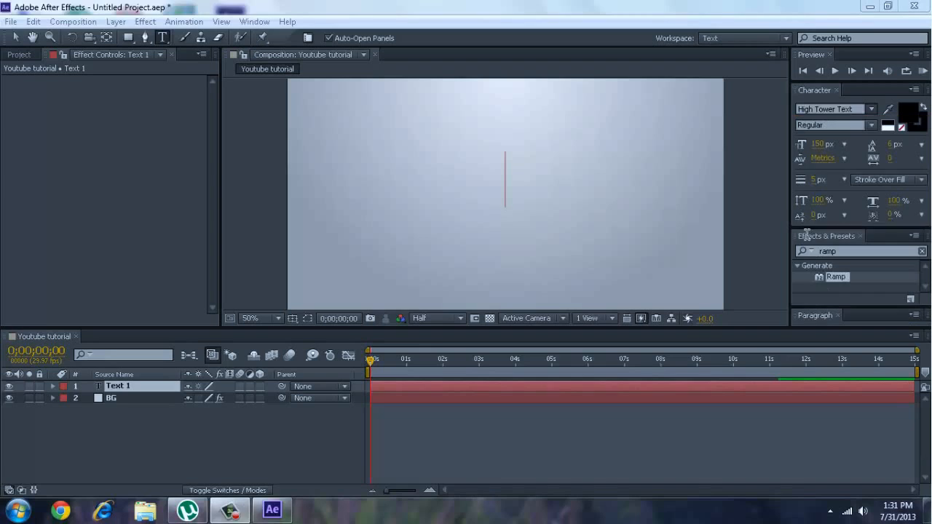
pyautogui.write('SJH')
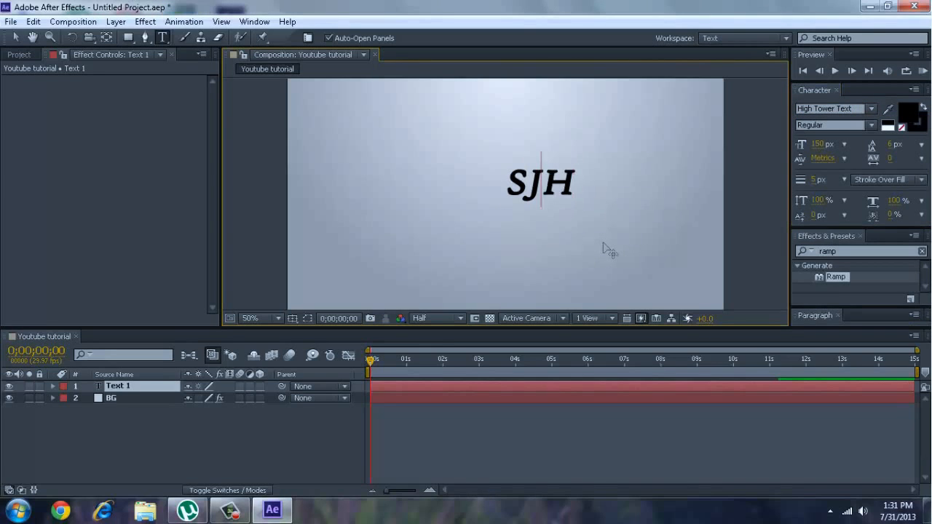
pyautogui.press('BackSpace')
pyautogui.press('BackSpace')
pyautogui.press('BackSpace')
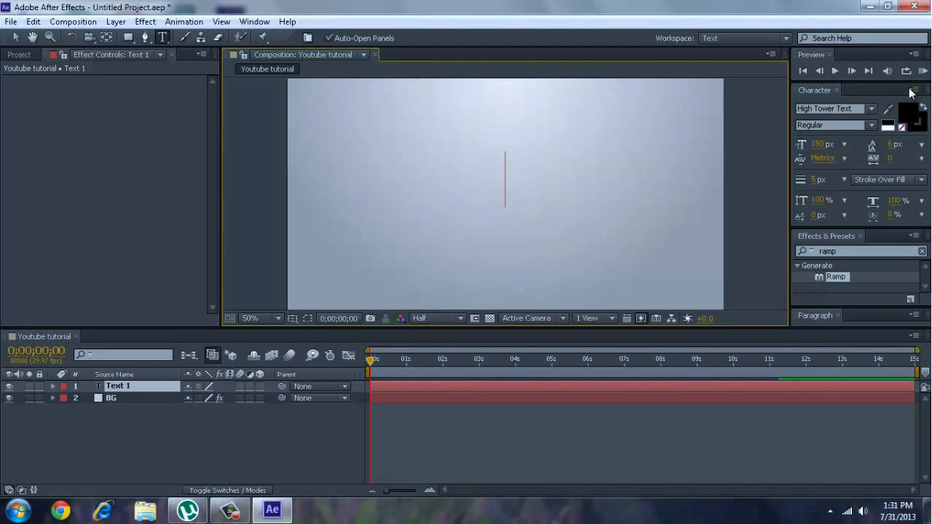
# Set the text font to Shonar Bangla.
pyautogui.click(871, 108)
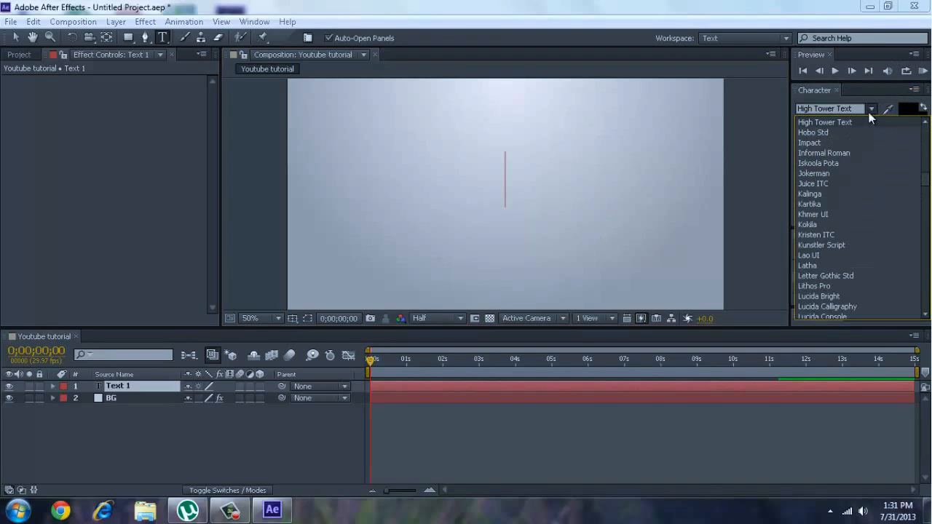
pyautogui.click(829, 174)
pyautogui.press('Down')
pyautogui.press('Down')
pyautogui.press('Down')
pyautogui.press('Down')
pyautogui.press('Down')
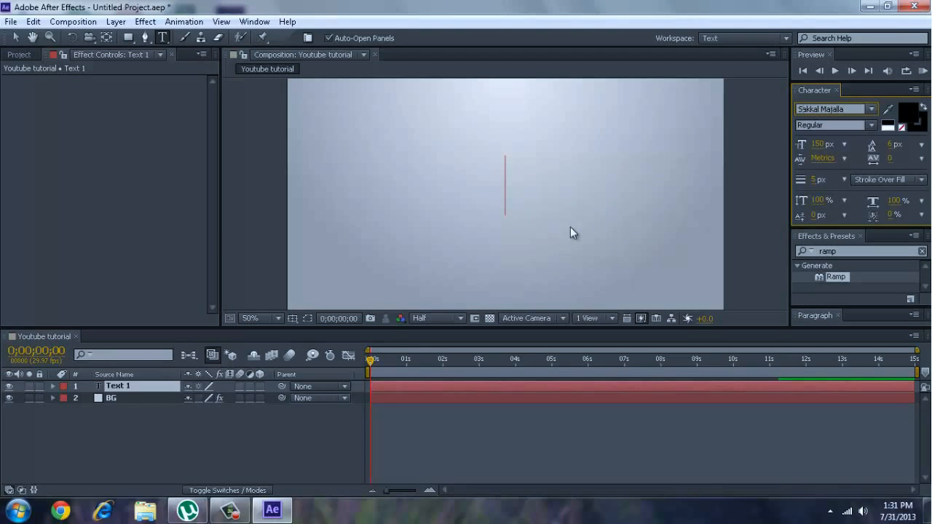
pyautogui.write('SHUH')
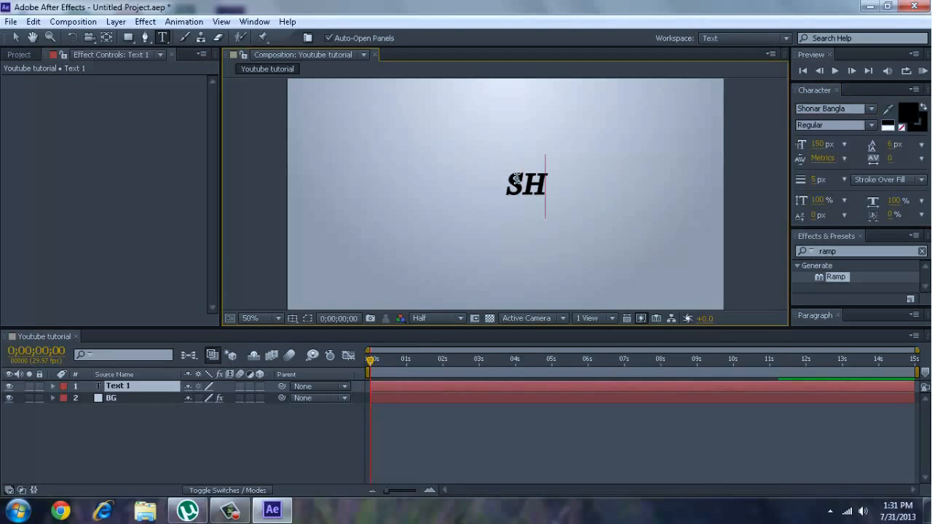
pyautogui.press('BackSpace')
pyautogui.press('BackSpace')
pyautogui.press('BackSpace')
pyautogui.press('BackSpace')
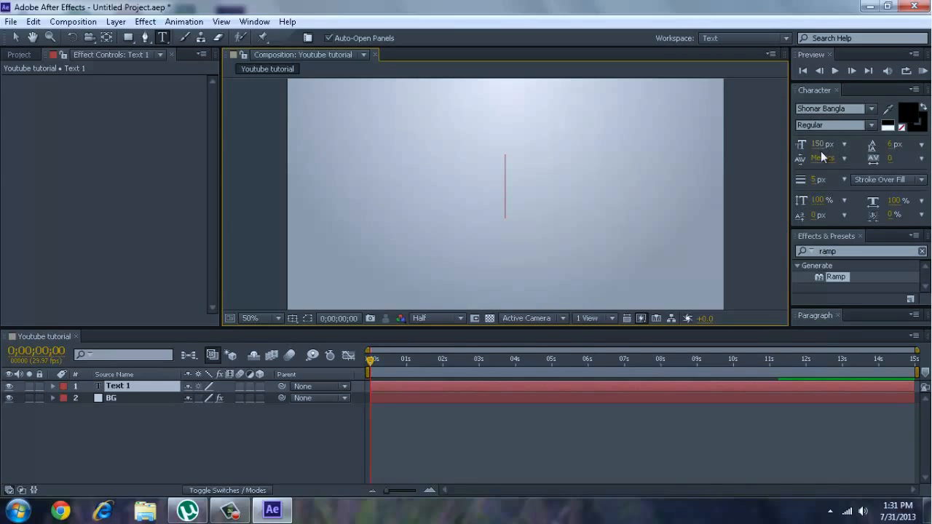
pyautogui.write('9')
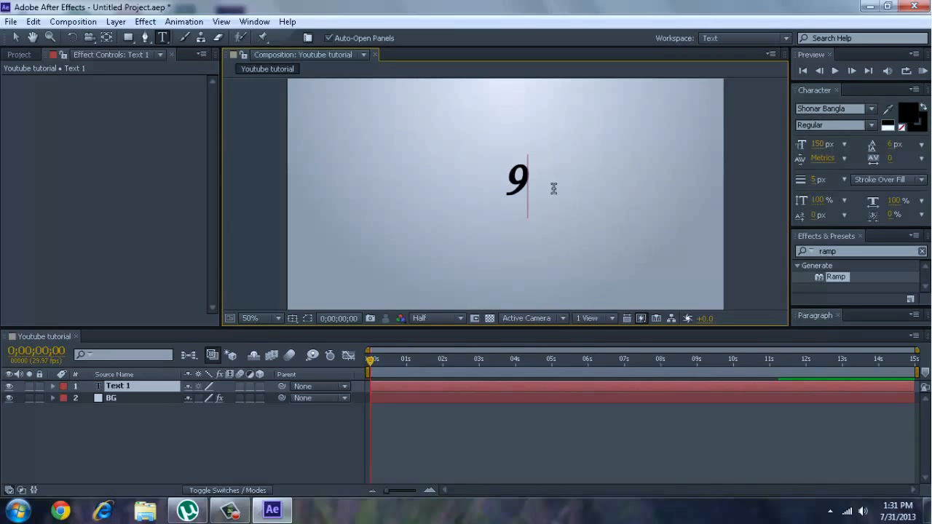
pyautogui.press('BackSpace')
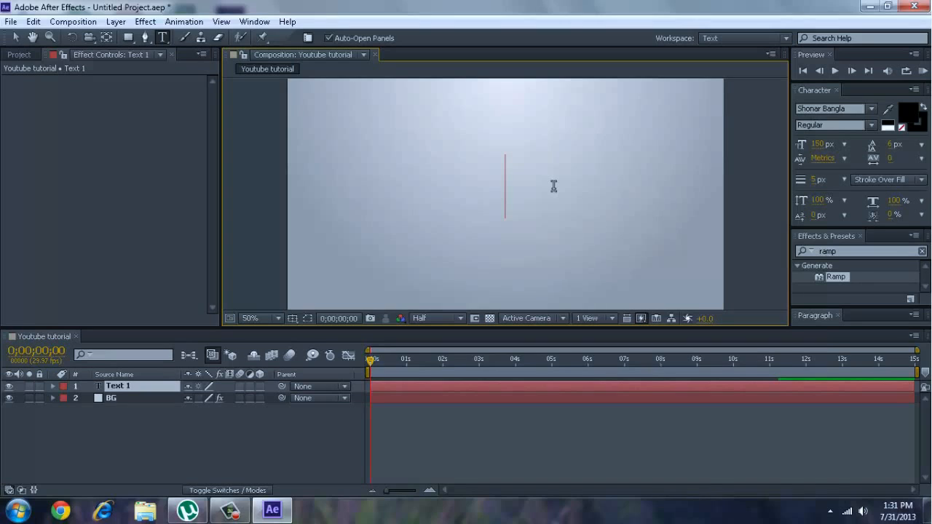
pyautogui.write('Username')
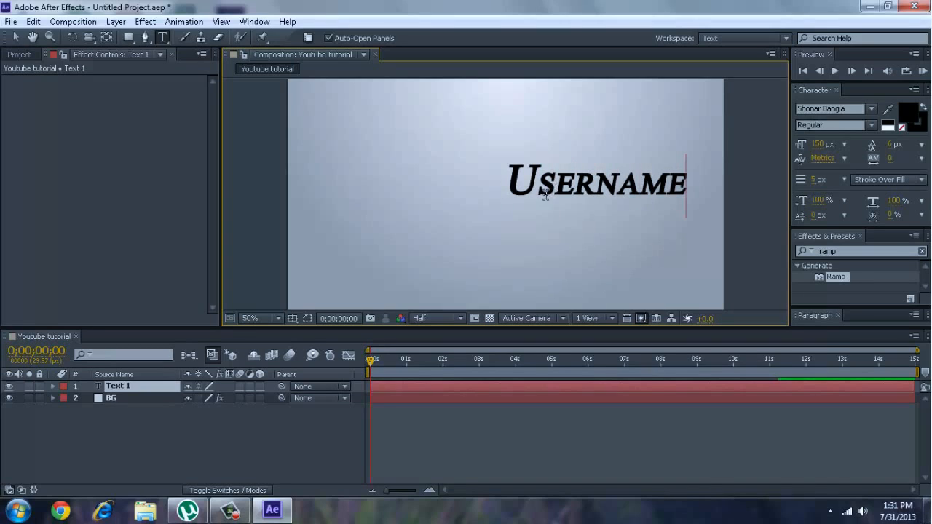
pyautogui.press('BackSpace')
pyautogui.press('BackSpace')
pyautogui.press('BackSpace')
pyautogui.press('BackSpace')
pyautogui.press('BackSpace')
pyautogui.press('BackSpace')
pyautogui.press('BackSpace')
pyautogui.press('BackSpace')
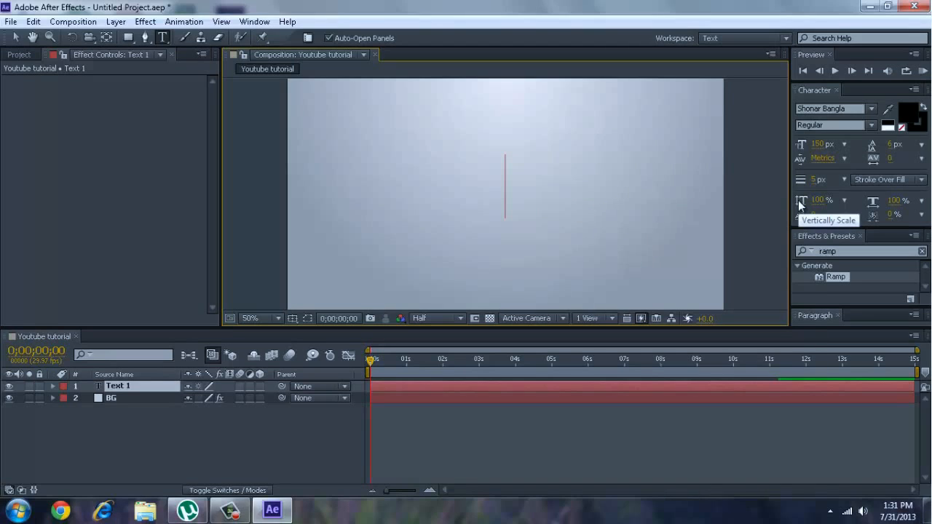
# Enter "USERNAME" in all capitals as the content of the text layer.
pyautogui.write('U')
pyautogui.press('BackSpace')
pyautogui.write('USE')
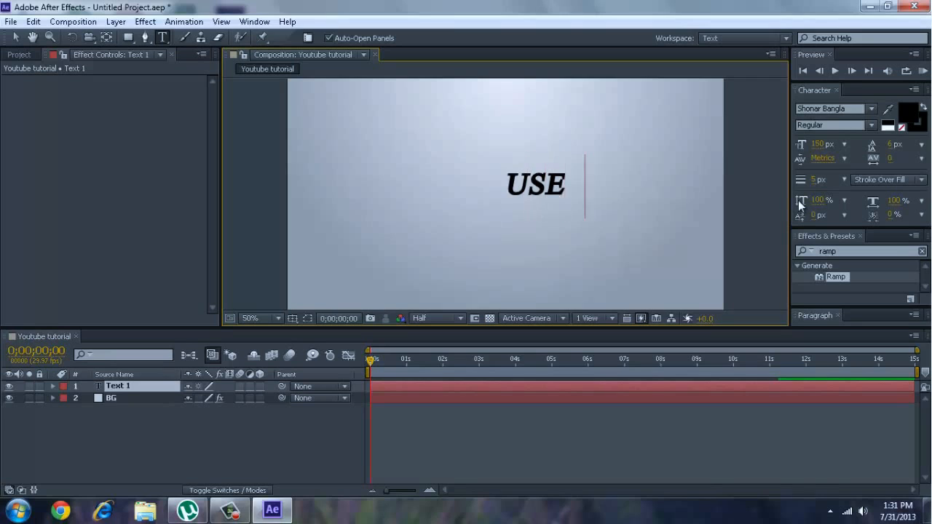
pyautogui.write('RNAME')
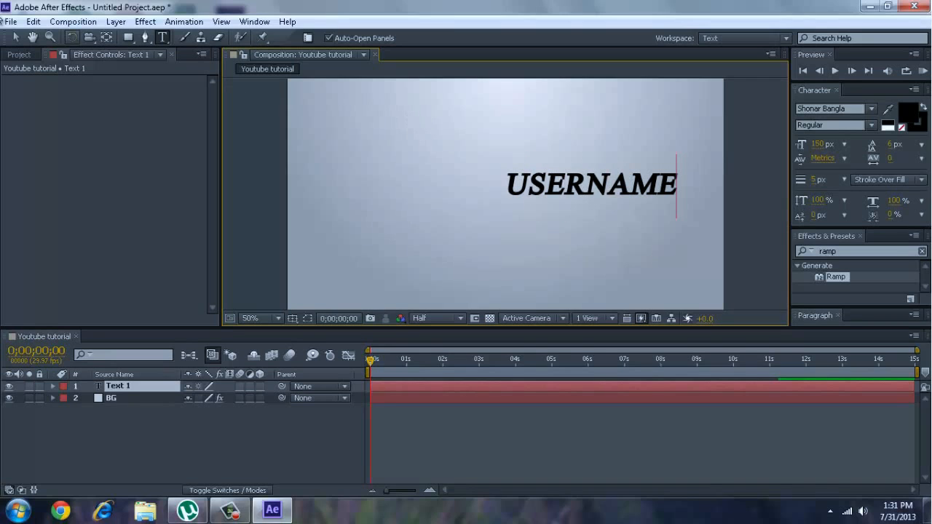
# Move the USERNAME text to the middle of the composition and stretch it slightly wider and taller.
pyautogui.click(17, 37)
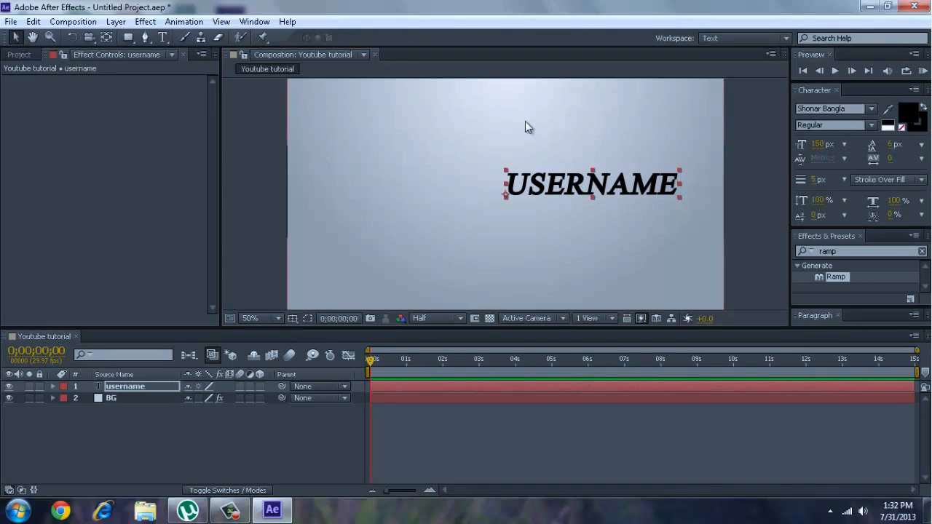
pyautogui.moveTo(587, 188); pyautogui.dragTo(507, 168)
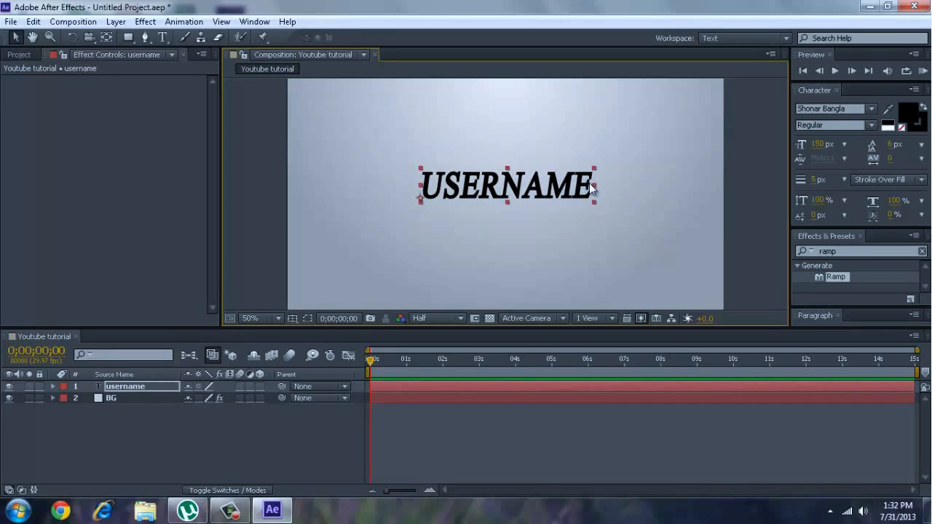
pyautogui.moveTo(593, 184); pyautogui.dragTo(598, 188)
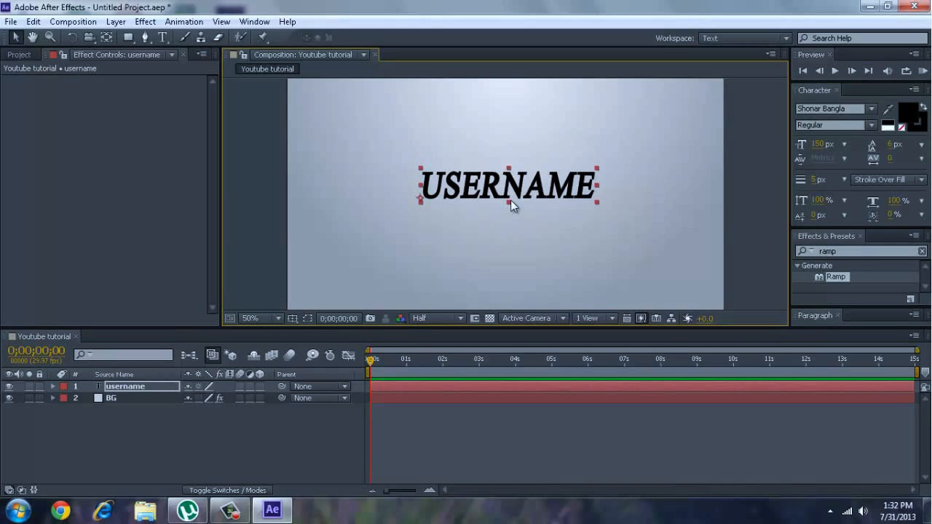
pyautogui.moveTo(511, 200); pyautogui.dragTo(511, 201)
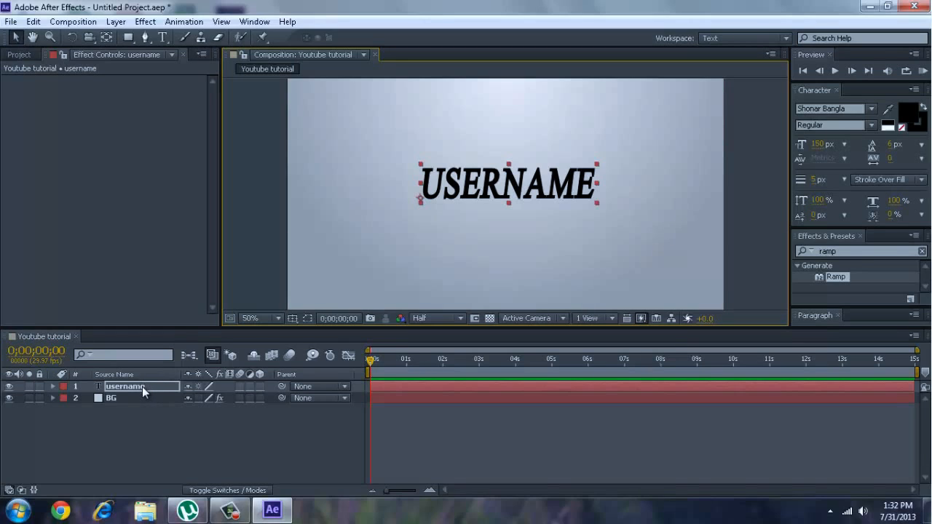
# Scale the username layer to 107.6, 150.1% and reposition the text slightly in the composition.
pyautogui.press('Return')
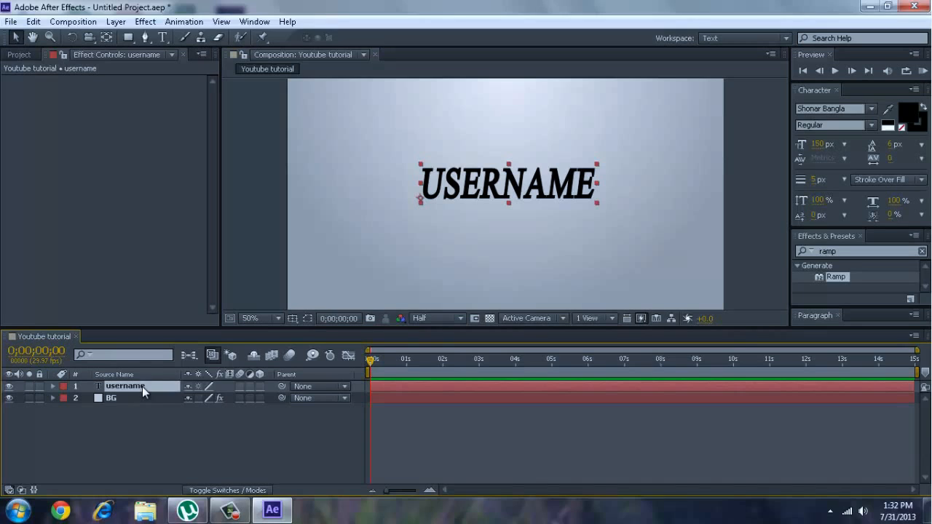
pyautogui.press('s')
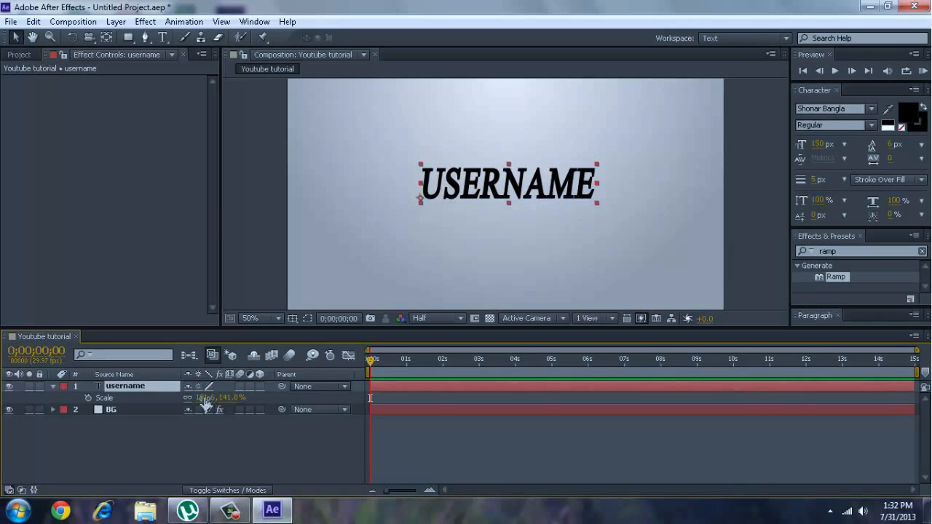
pyautogui.moveTo(204, 397)
pyautogui.mouseDown()
pyautogui.moveTo(217, 397)
pyautogui.moveTo(198, 393)
pyautogui.mouseUp()
pyautogui.moveTo(536, 191); pyautogui.dragTo(537, 193)
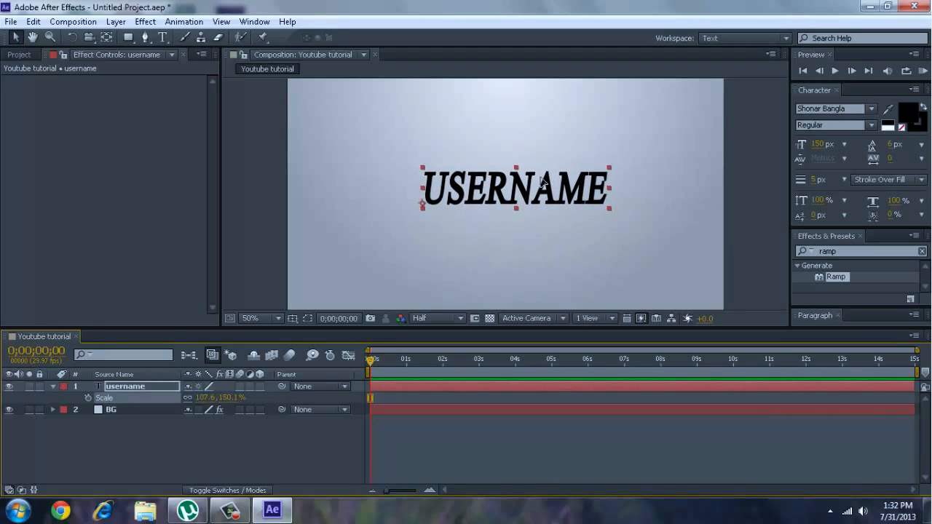
# Start keyframing the username layer's Scale with a keyframe at 0 seconds.
pyautogui.click(116, 410)
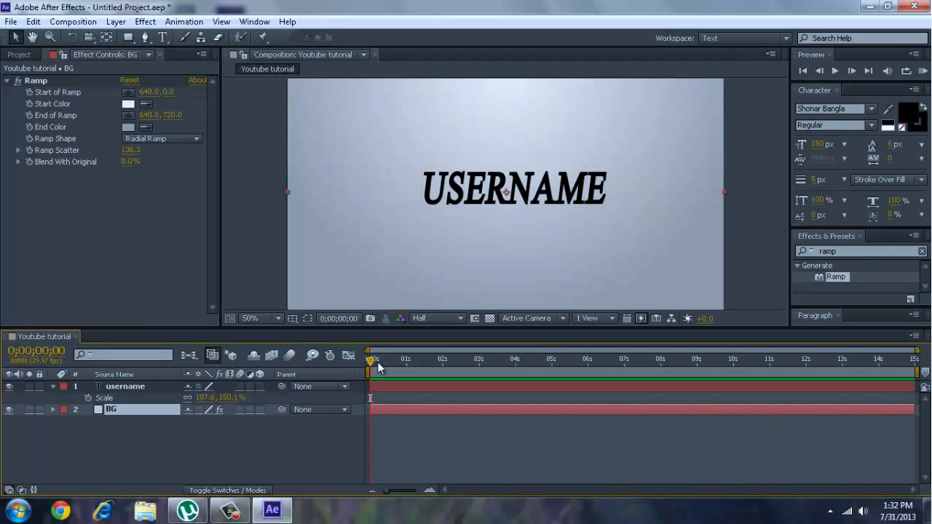
pyautogui.click(88, 398)
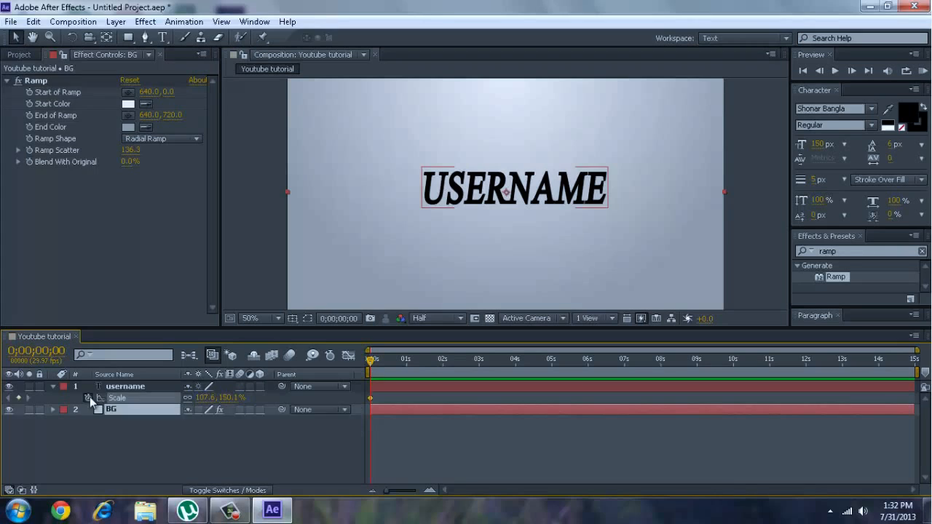
pyautogui.click(128, 387)
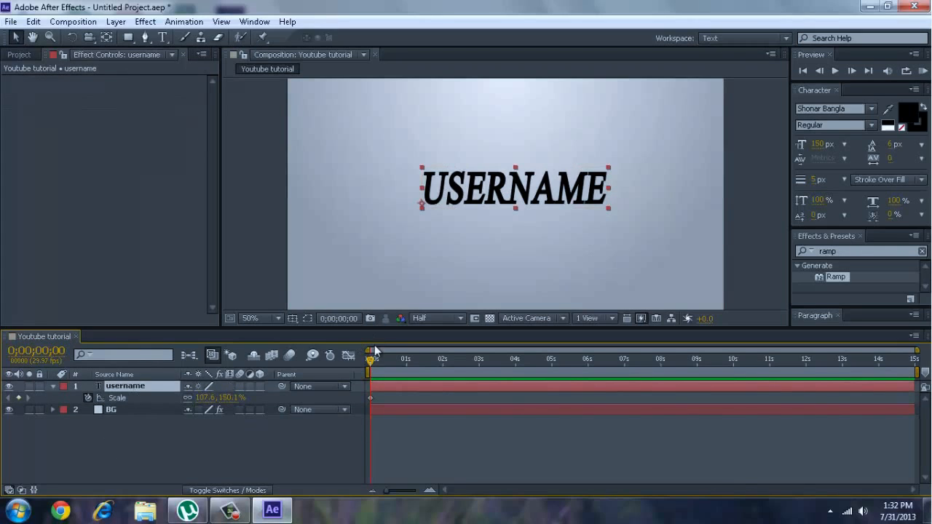
# Add a second Scale keyframe of 144.6, 201.8% to the username layer at 1 second.
pyautogui.moveTo(369, 356); pyautogui.dragTo(405, 360)
pyautogui.click(37, 351)
pyautogui.press('Return')
pyautogui.click(74, 445)
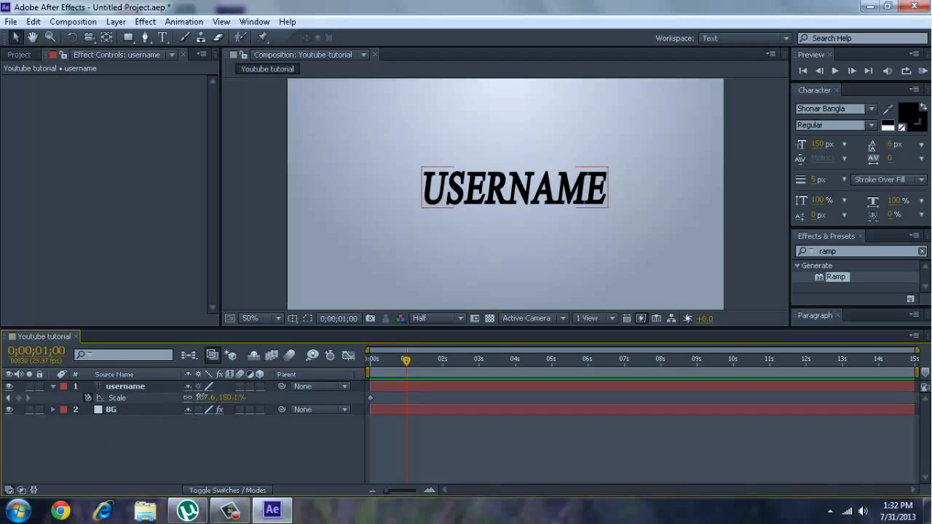
pyautogui.moveTo(202, 397); pyautogui.dragTo(227, 398)
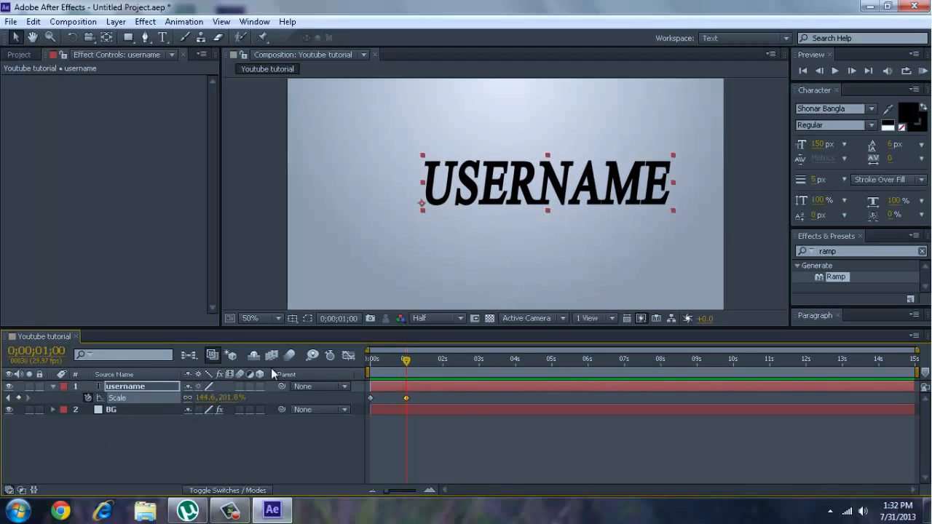
# Preview the text's scale animation from the start twice and return to the first frame.
pyautogui.moveTo(405, 360); pyautogui.dragTo(351, 356)
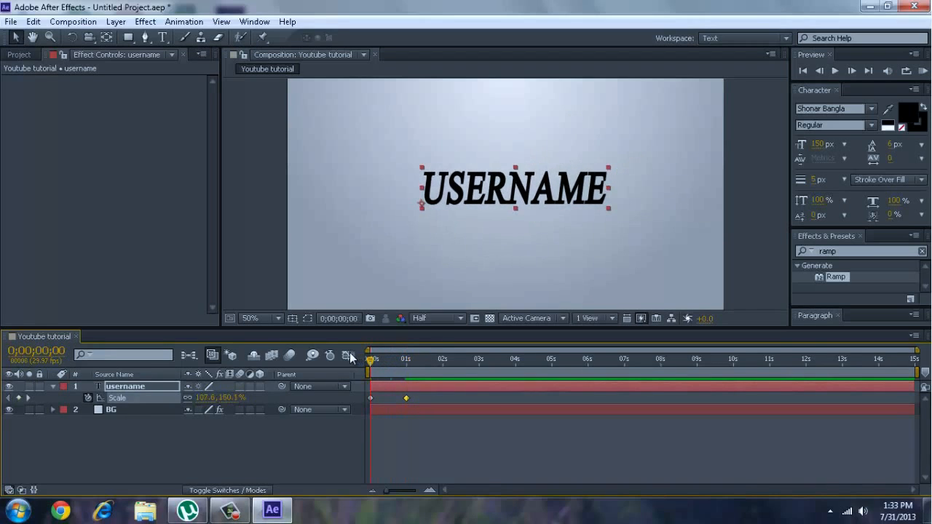
pyautogui.click(833, 69)
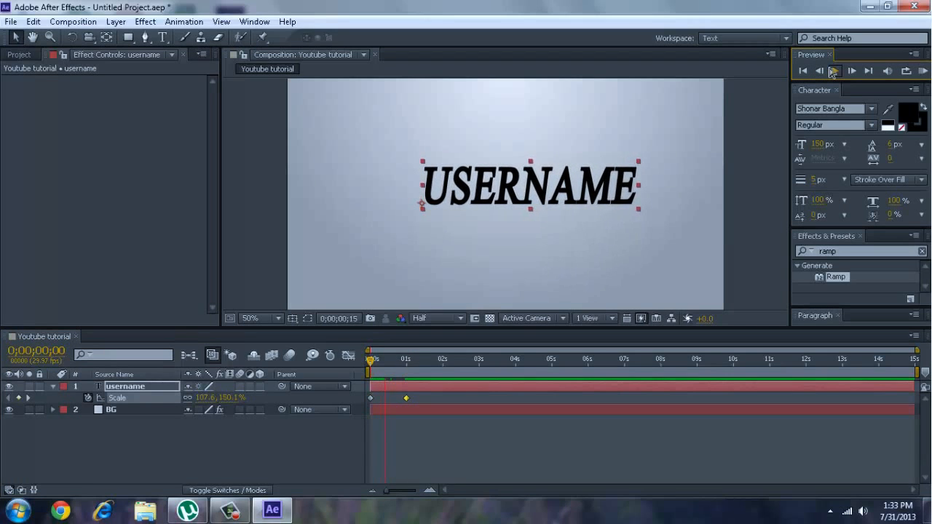
pyautogui.click(833, 71)
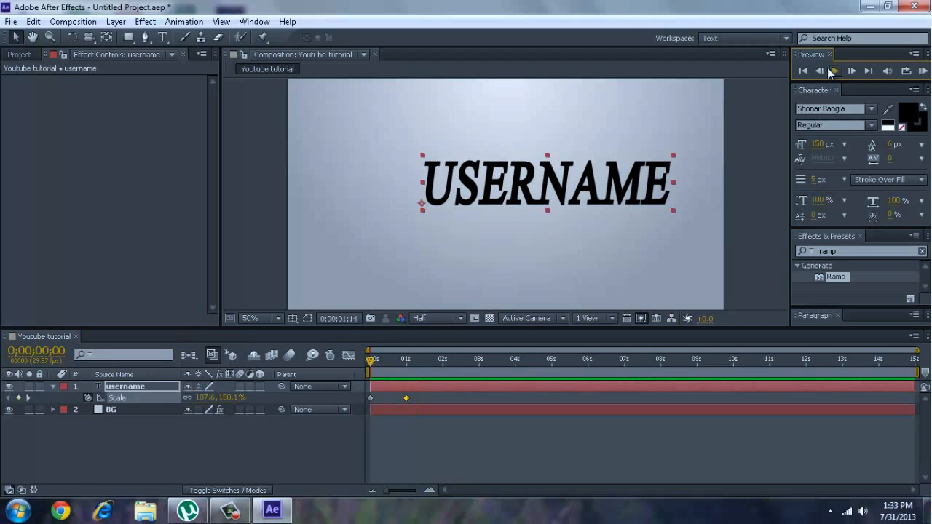
pyautogui.click(805, 71)
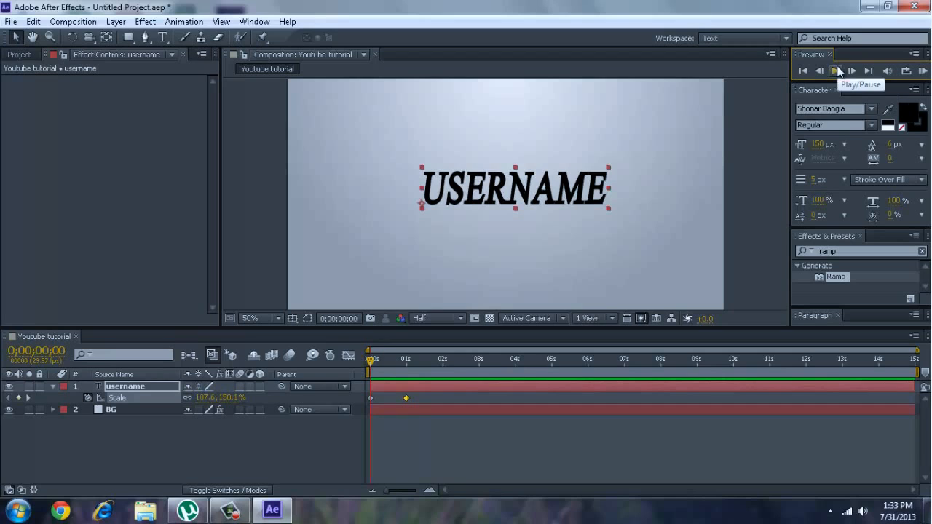
pyautogui.click(838, 69)
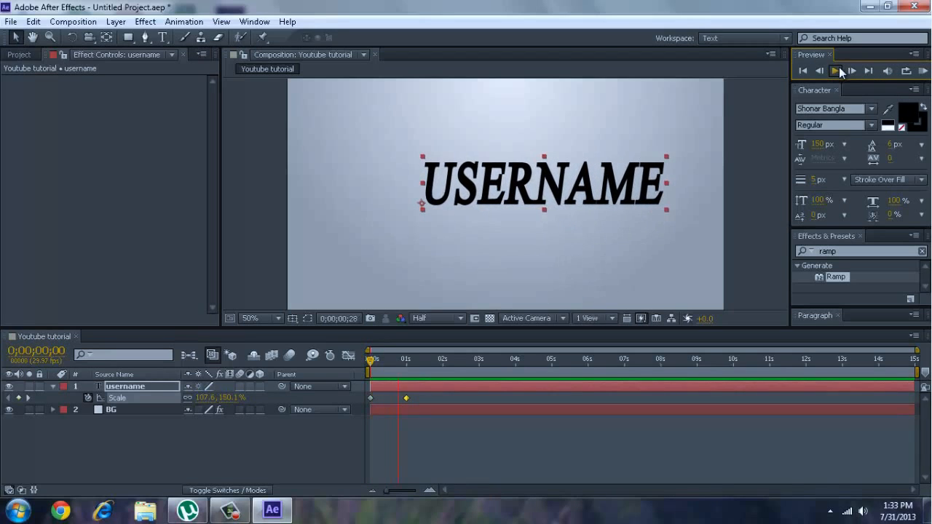
pyautogui.click(802, 69)
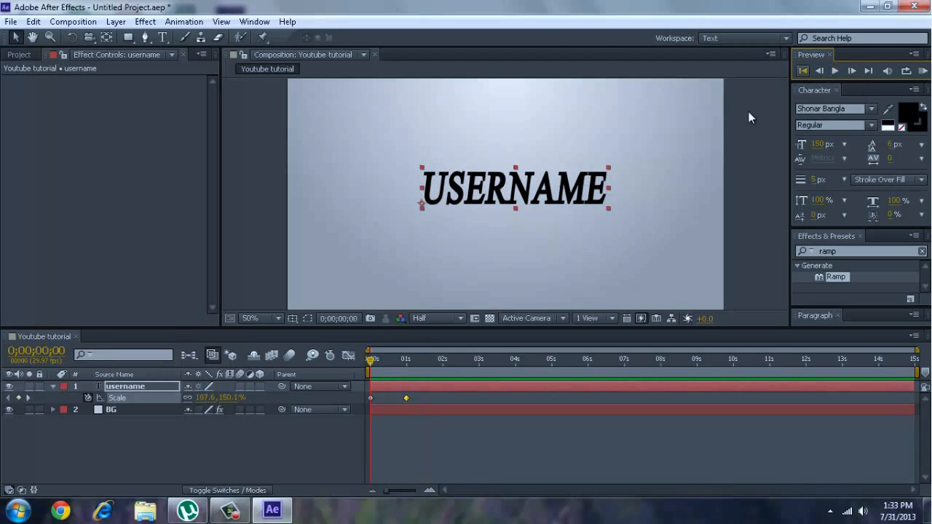
# Shift the USERNAME text slightly toward the middle and stretch it to a scale of 107.6, 153.0% at 0 seconds.
pyautogui.moveTo(497, 179); pyautogui.dragTo(492, 180)
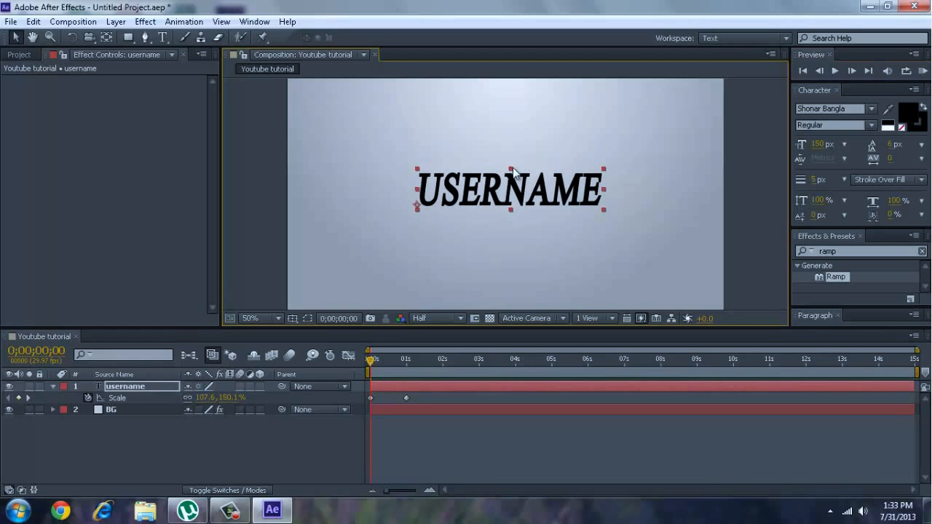
pyautogui.click(868, 6)
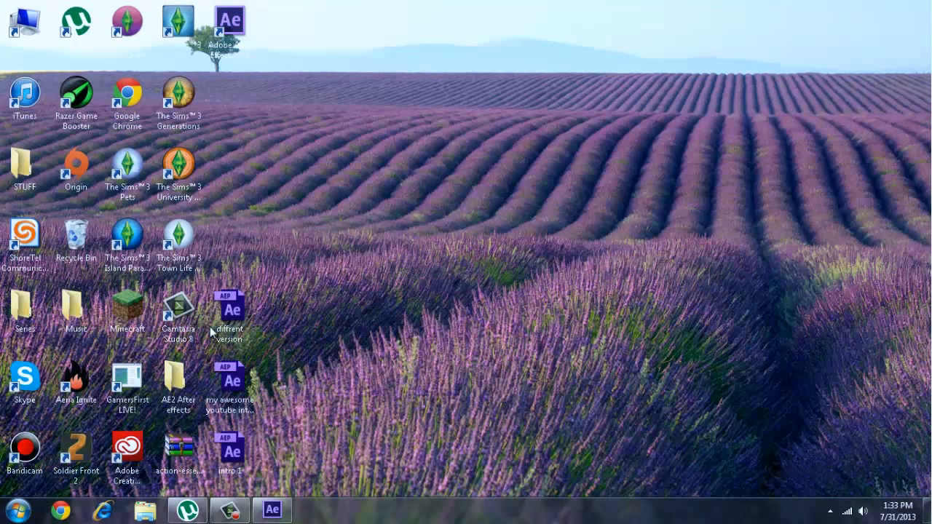
pyautogui.moveTo(270, 516)
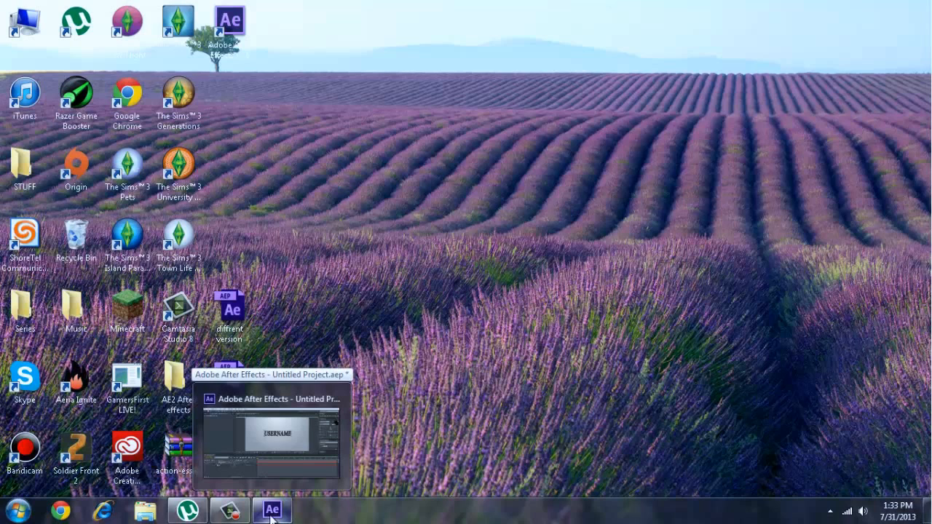
pyautogui.click(272, 512)
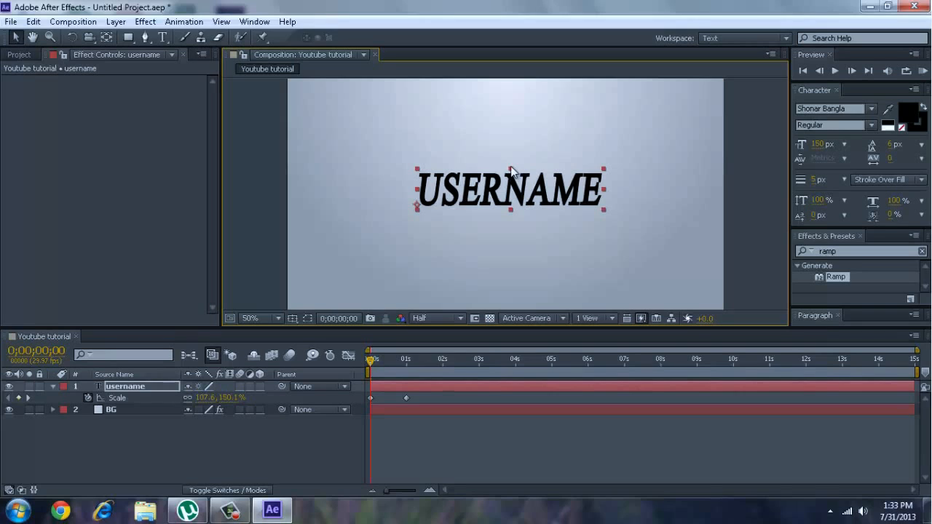
pyautogui.moveTo(511, 170); pyautogui.dragTo(511, 169)
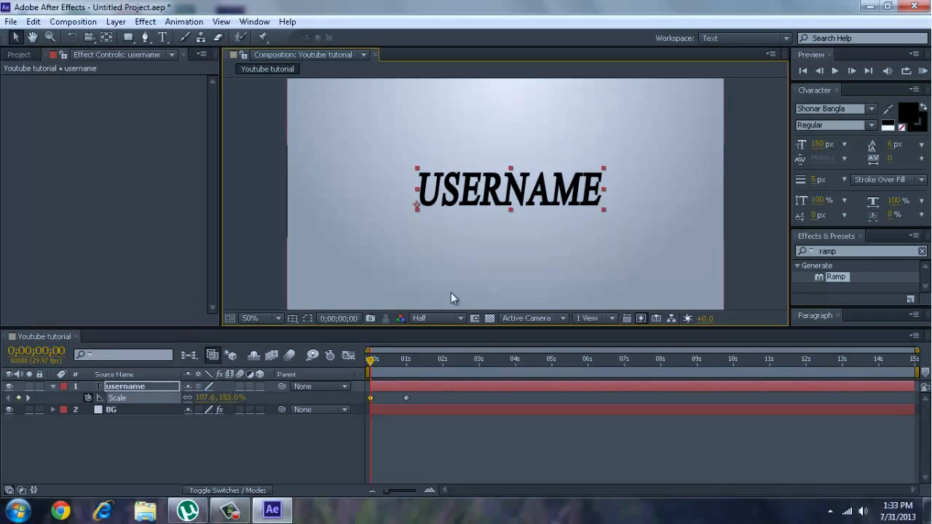
# Try to split the USERNAME text onto two lines between USER and NAME.
pyautogui.click(164, 38)
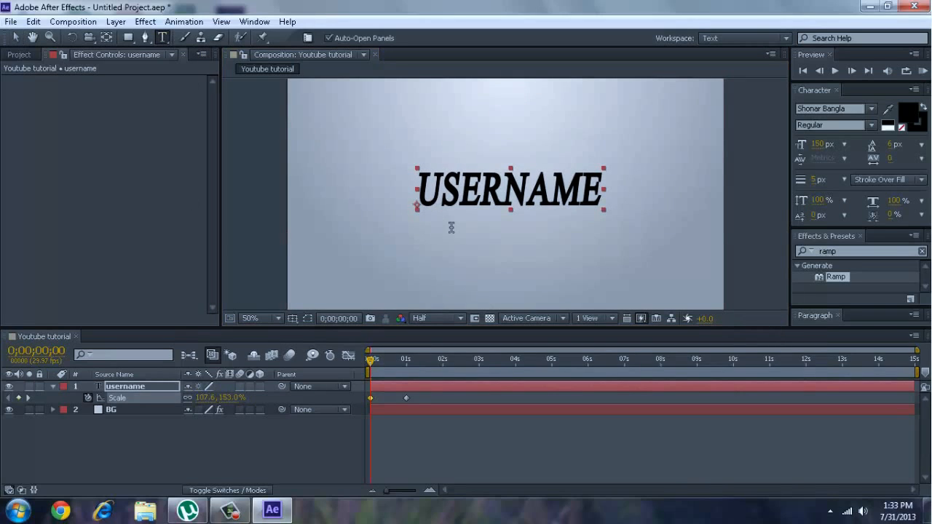
pyautogui.click(502, 229)
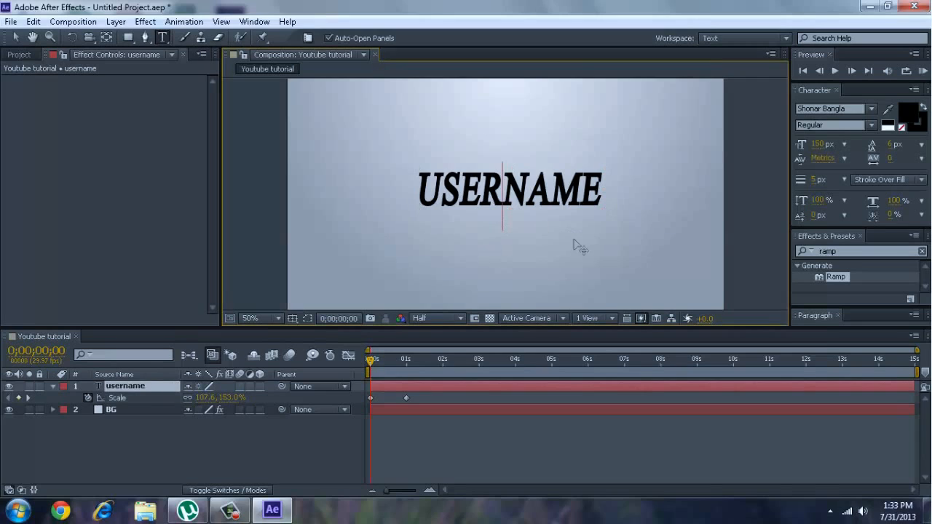
pyautogui.press('BackSpace')
pyautogui.press('BackSpace')
pyautogui.press('BackSpace')
pyautogui.press('BackSpace')
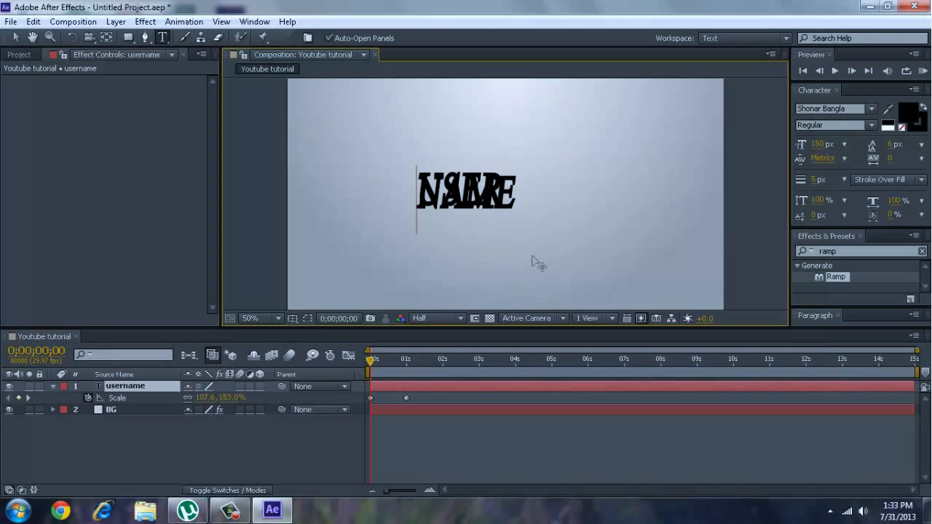
pyautogui.press('BackSpace')
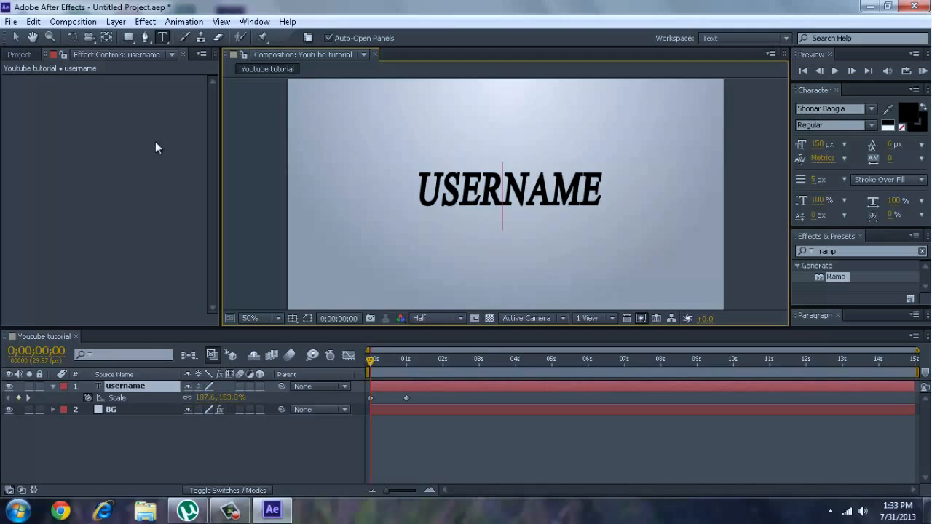
pyautogui.click(15, 38)
pyautogui.click(204, 435)
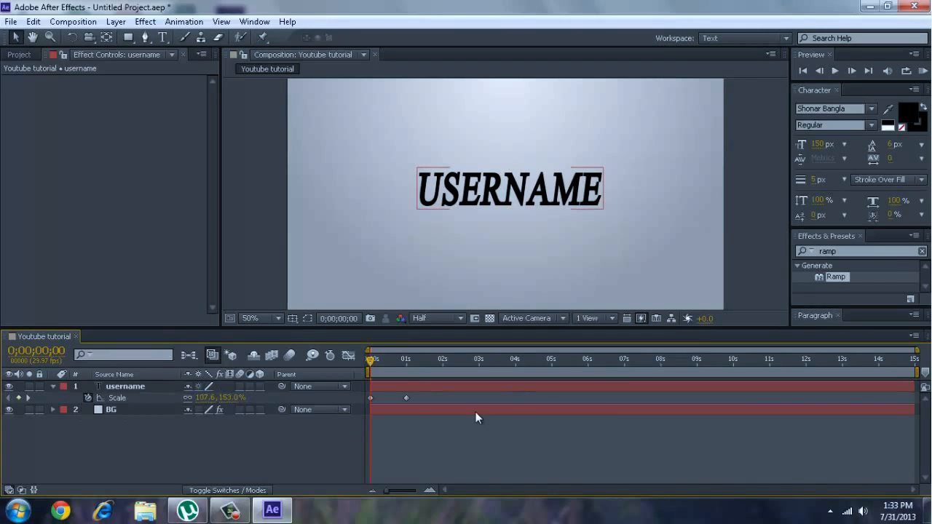
# Add a third Scale keyframe of 110.2, 153.8% to the username layer at 2 seconds and preview the animation from the start.
pyautogui.moveTo(369, 358); pyautogui.dragTo(441, 364)
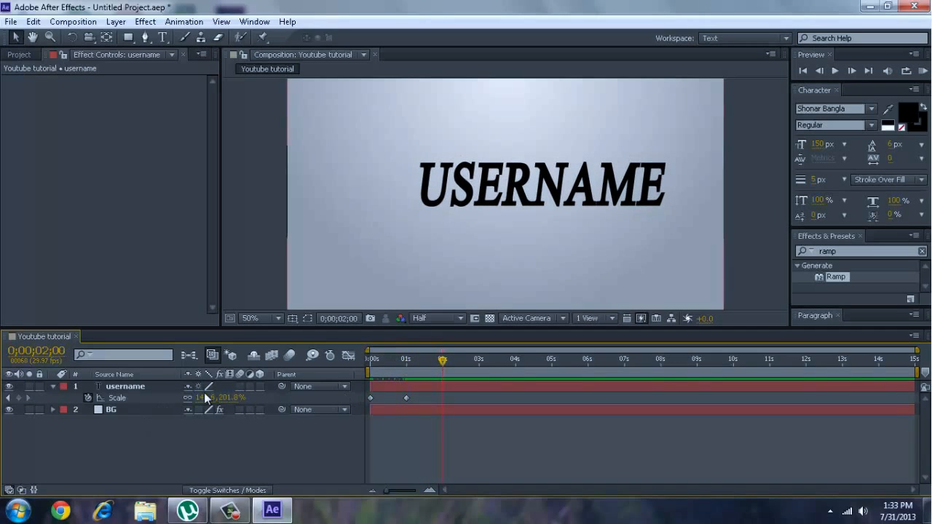
pyautogui.moveTo(222, 398); pyautogui.dragTo(191, 399)
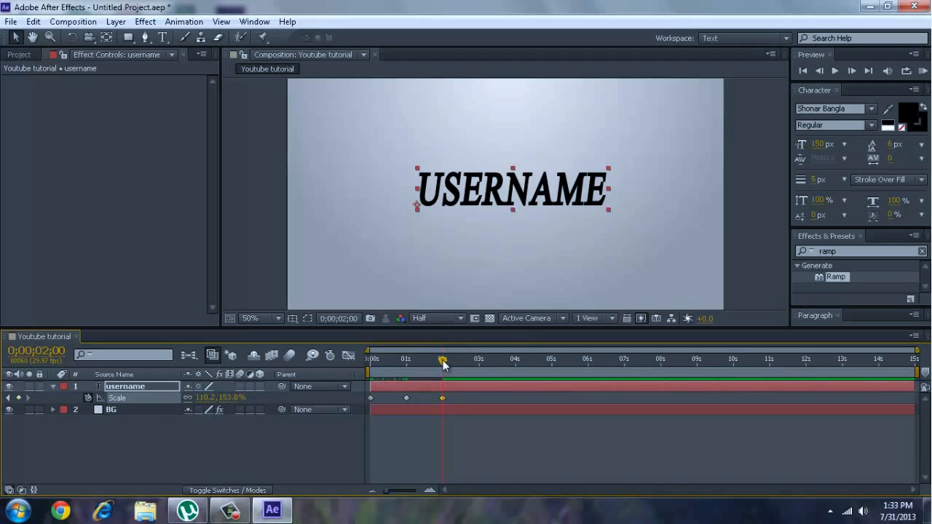
pyautogui.moveTo(442, 359); pyautogui.dragTo(329, 353)
pyautogui.click(834, 71)
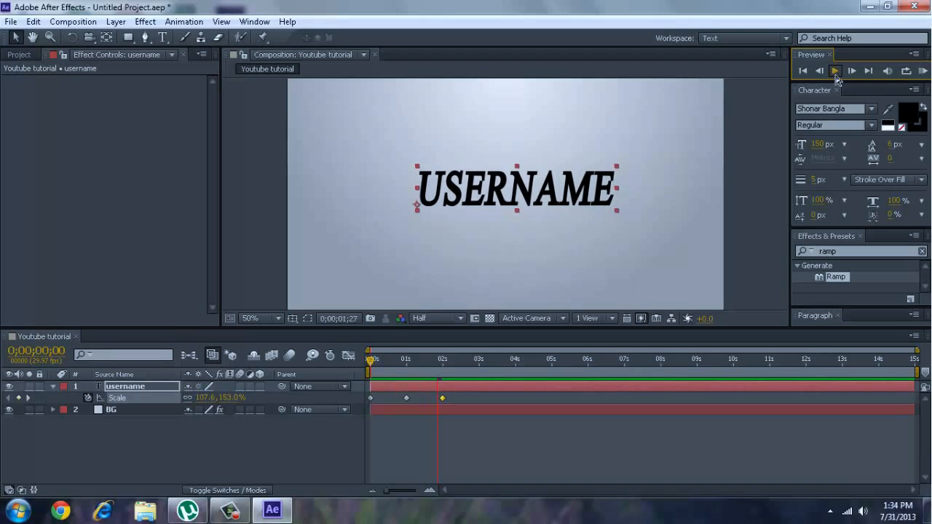
pyautogui.click(835, 73)
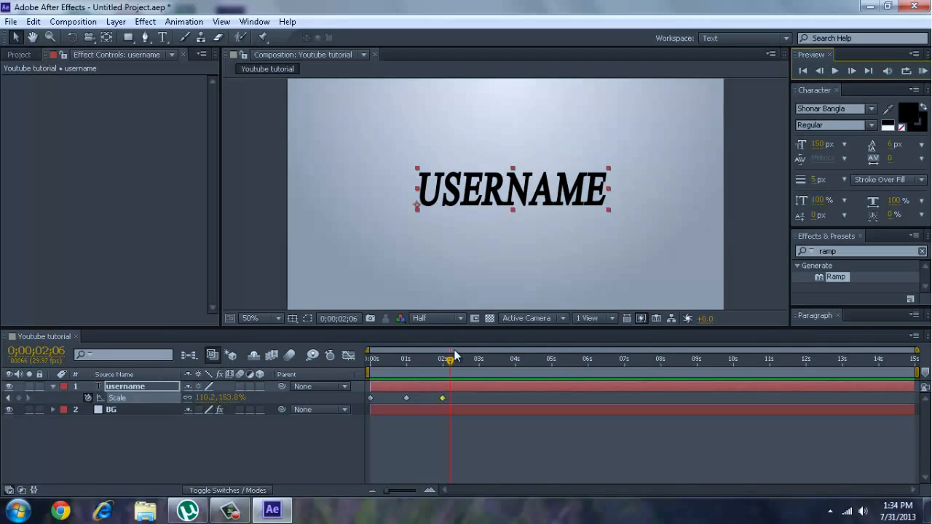
pyautogui.press('Home')
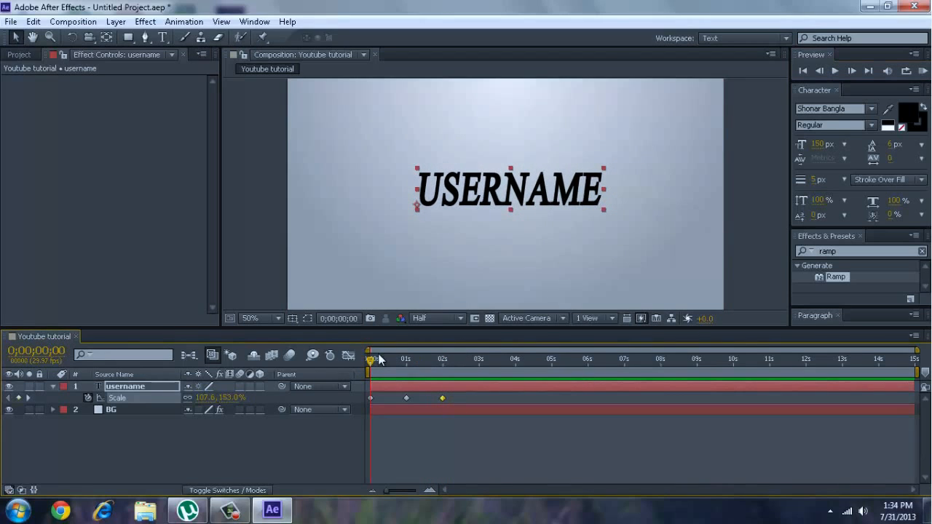
# Remove all Scale keyframes from the username layer at the first frame and collapse its Scale property.
pyautogui.click(88, 398)
pyautogui.moveTo(370, 362); pyautogui.dragTo(288, 319)
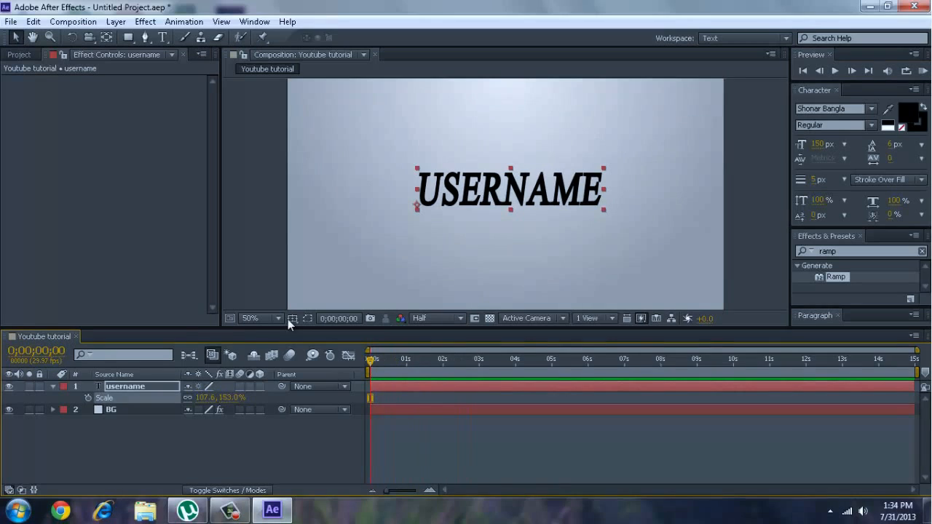
pyautogui.press('s')
pyautogui.press('w')
pyautogui.click(108, 399)
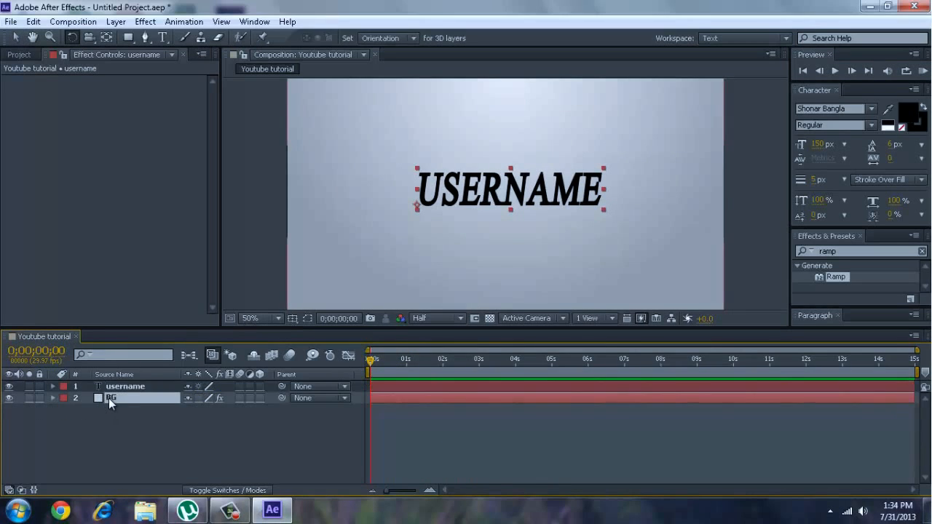
pyautogui.click(143, 429)
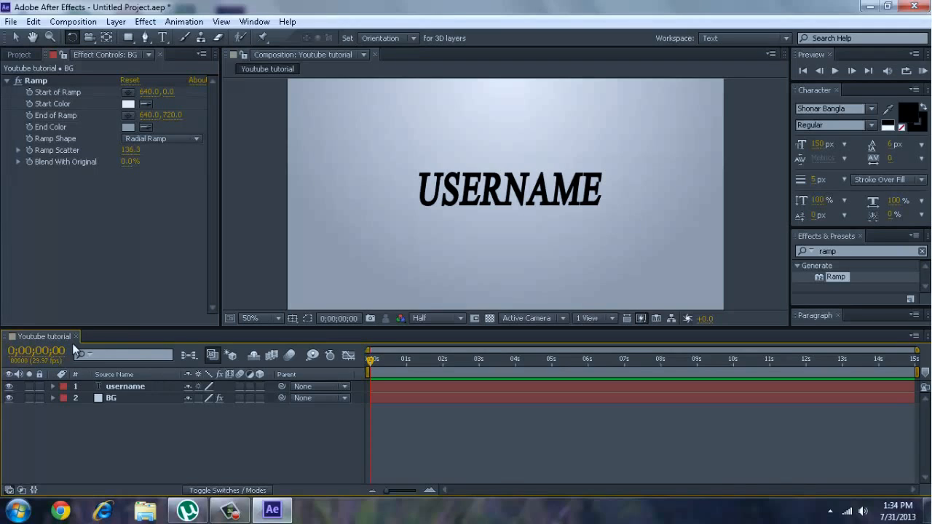
pyautogui.click(201, 55)
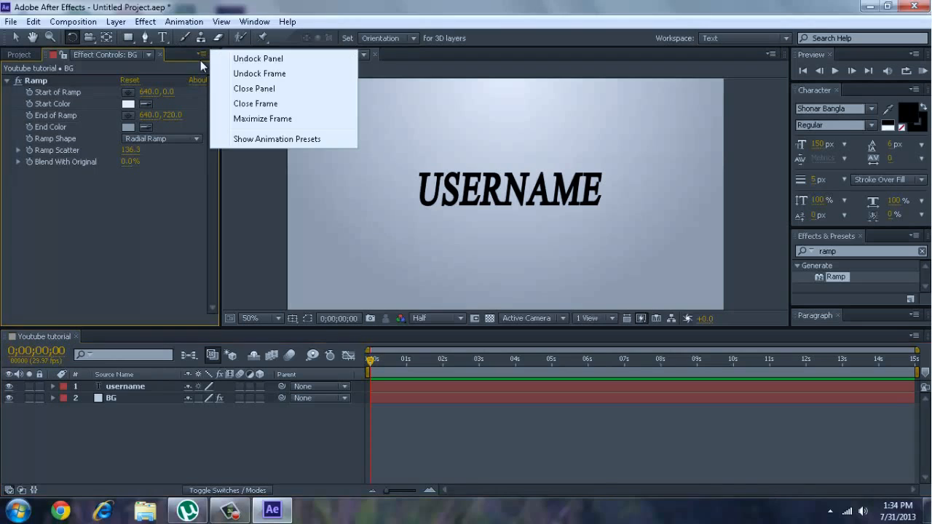
pyautogui.rightClick(232, 222)
pyautogui.click(244, 187)
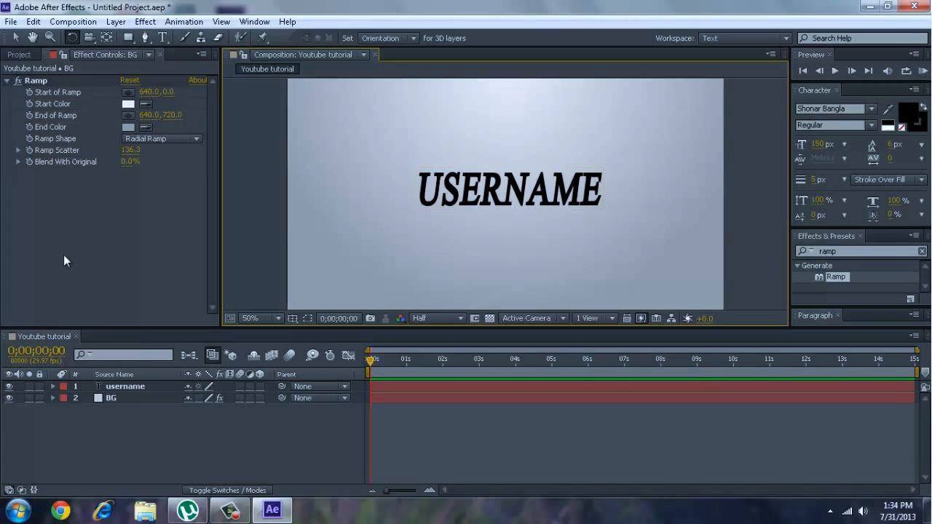
# Nudge the USERNAME text slightly upward in the composition with the Selection tool and deselect it.
pyautogui.click(15, 38)
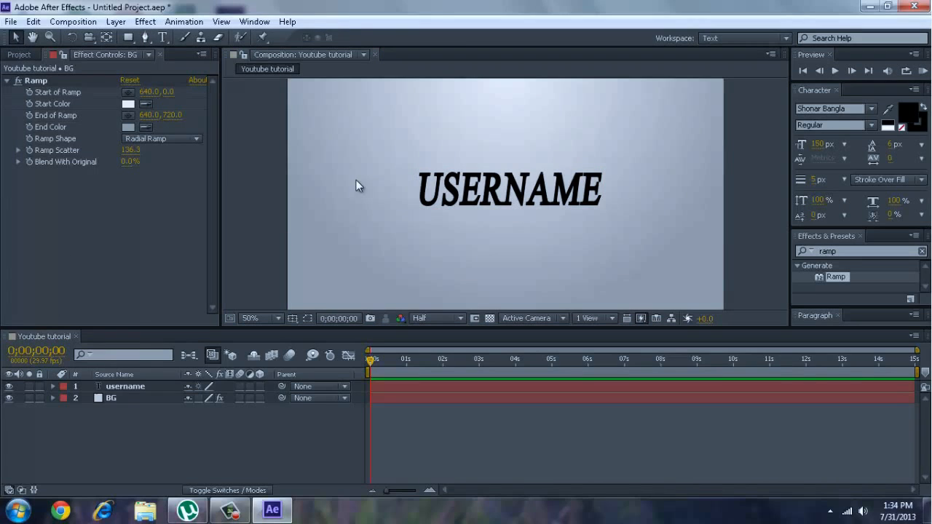
pyautogui.click(503, 195)
pyautogui.moveTo(490, 183); pyautogui.dragTo(491, 188)
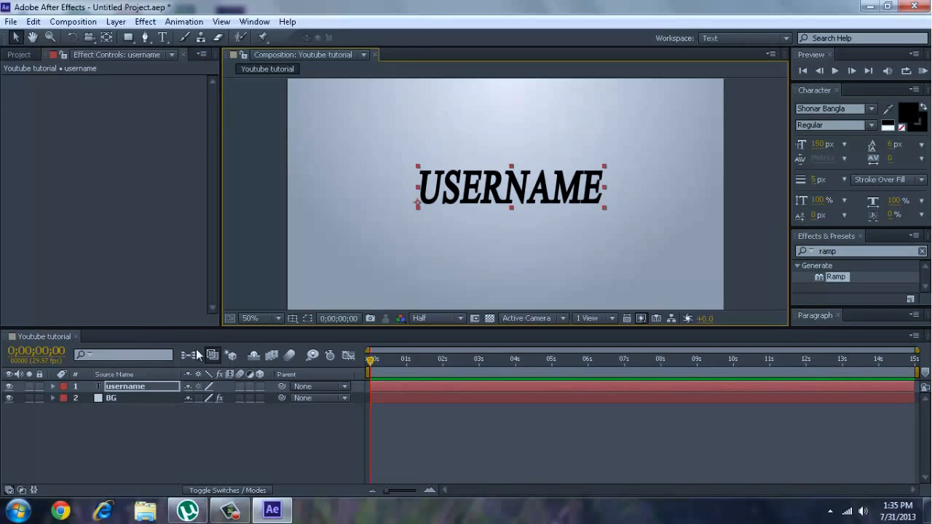
pyautogui.click(121, 444)
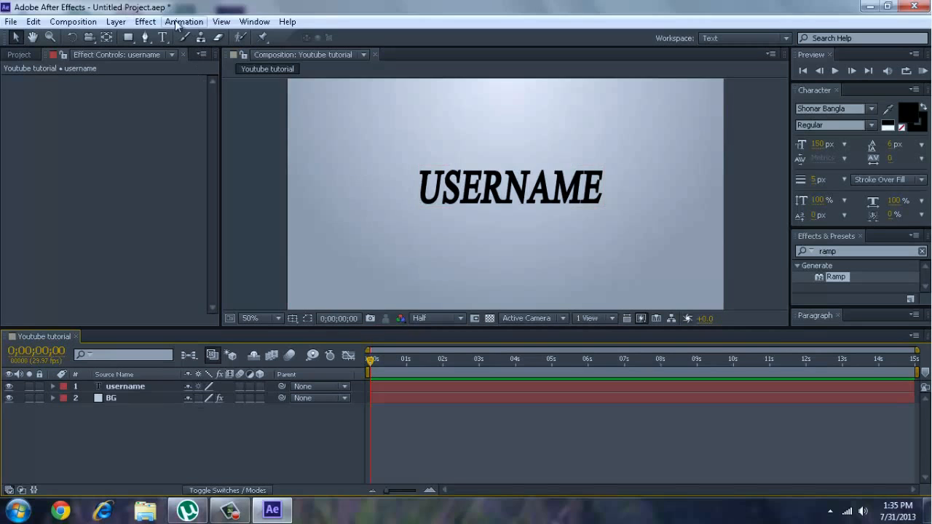
# Add a two-node camera layer named Camera 1 with the 50mm preset and deselect it.
pyautogui.click(115, 21)
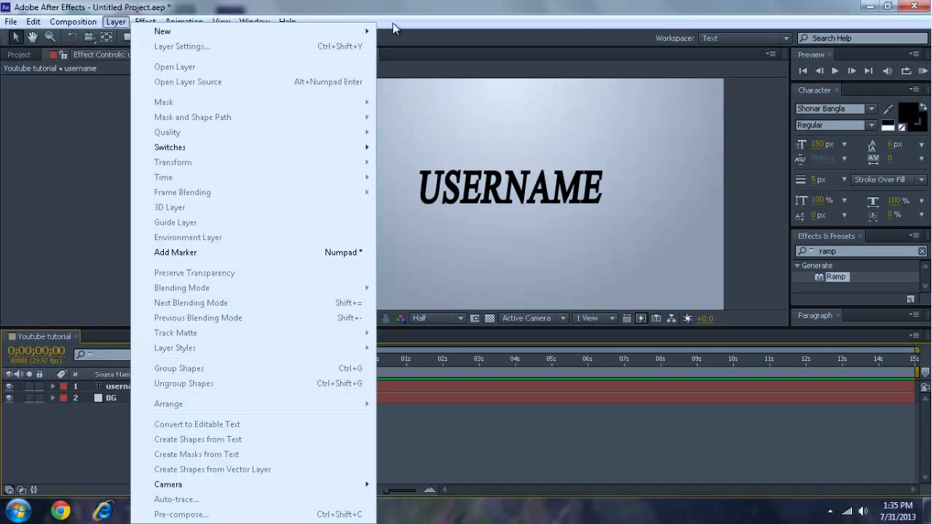
pyautogui.moveTo(353, 32)
pyautogui.click(447, 73)
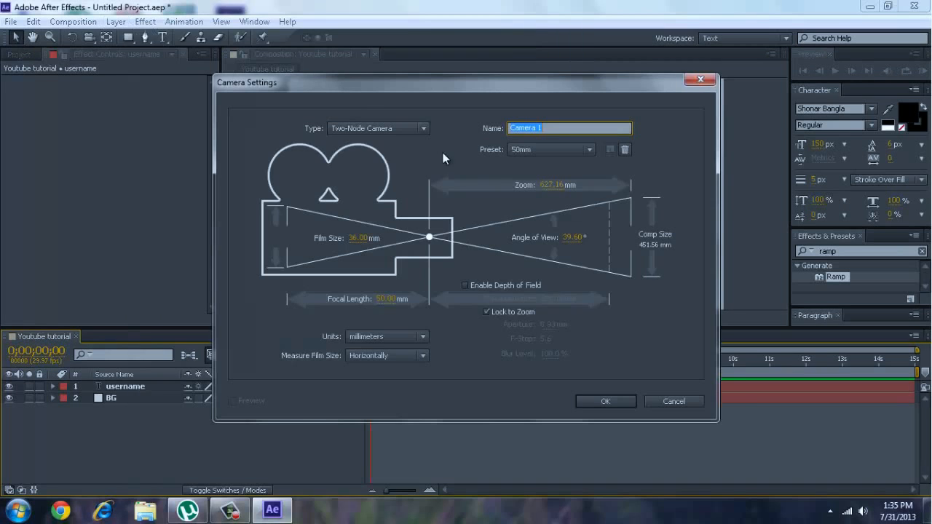
pyautogui.click(595, 404)
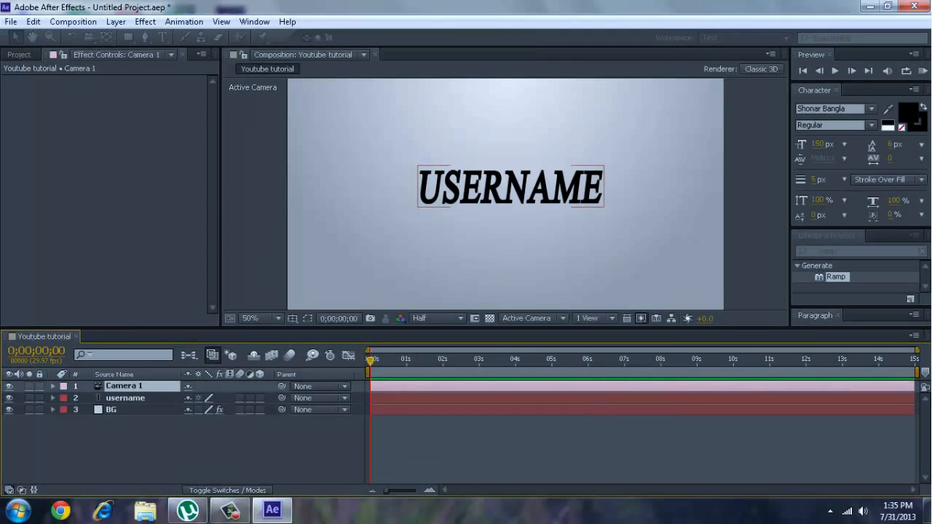
pyautogui.click(144, 423)
# Demonstrate layer order by moving the username layer below BG and returning it above BG.
pyautogui.click(130, 389)
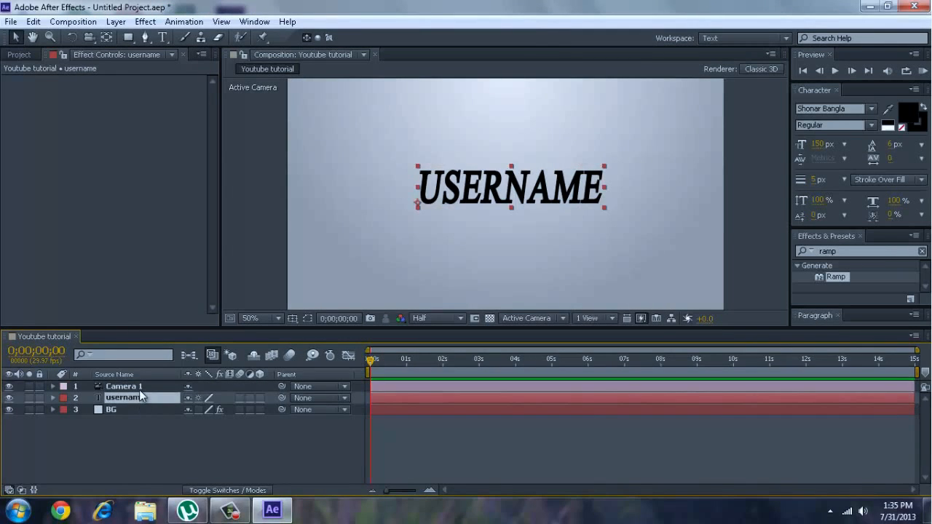
pyautogui.click(139, 397)
pyautogui.moveTo(140, 401); pyautogui.dragTo(140, 416)
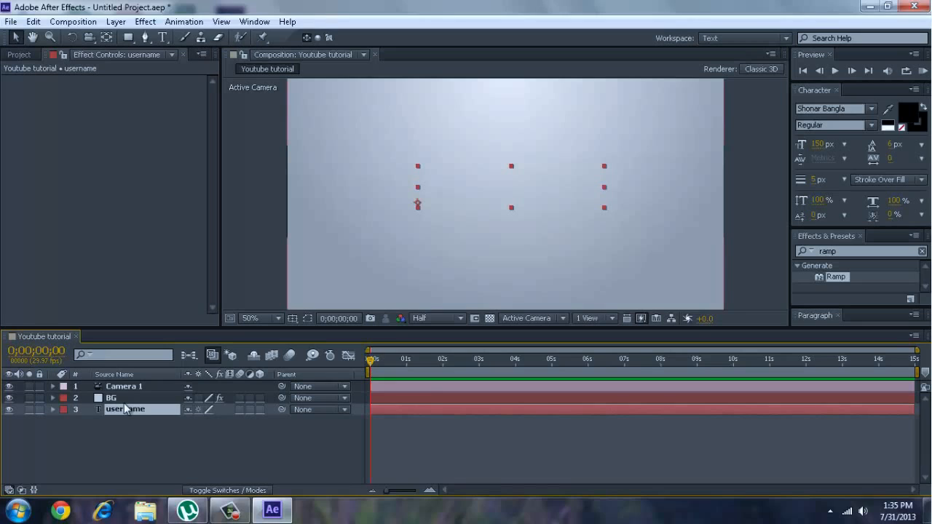
pyautogui.moveTo(130, 412); pyautogui.dragTo(122, 392)
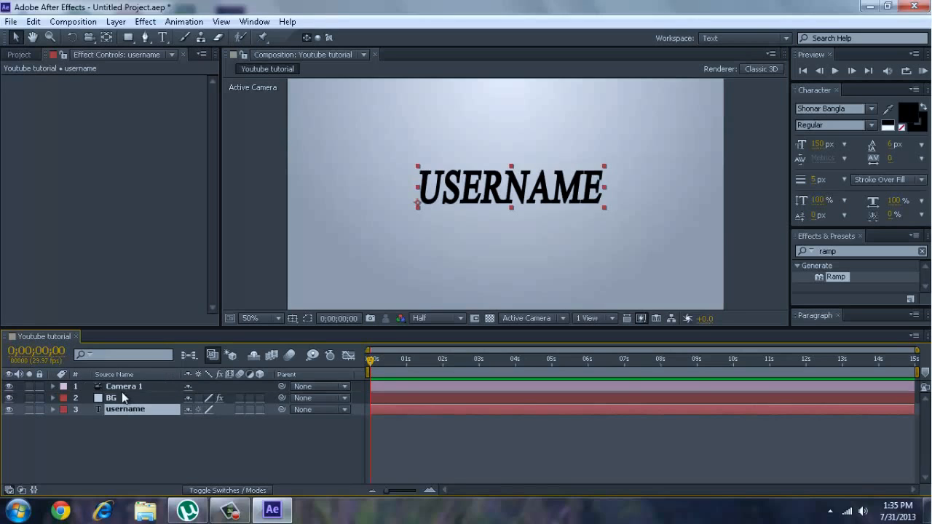
pyautogui.click(128, 414)
pyautogui.click(123, 398)
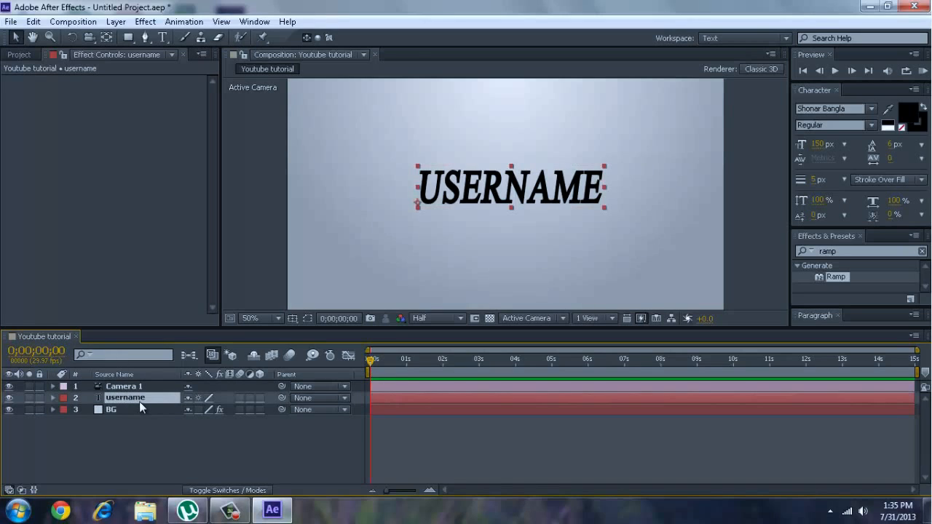
pyautogui.click(132, 387)
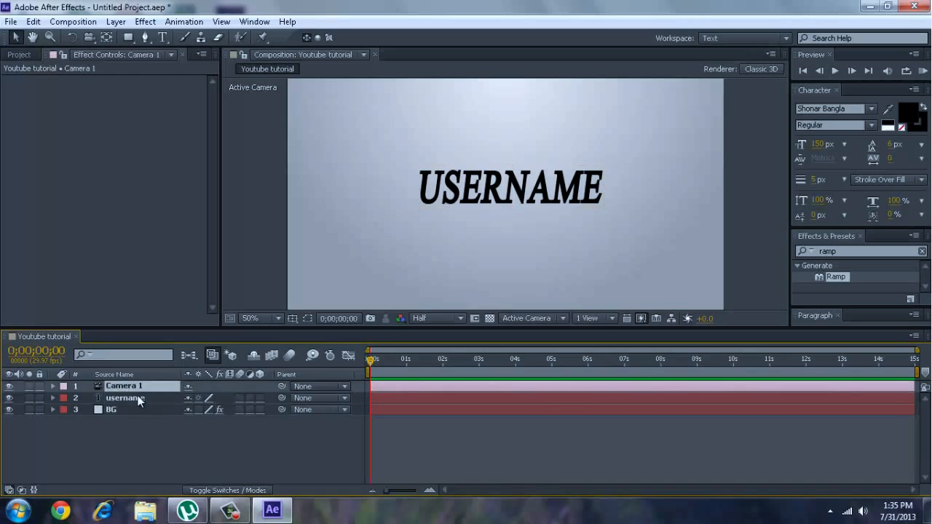
pyautogui.click(138, 399)
pyautogui.click(437, 263)
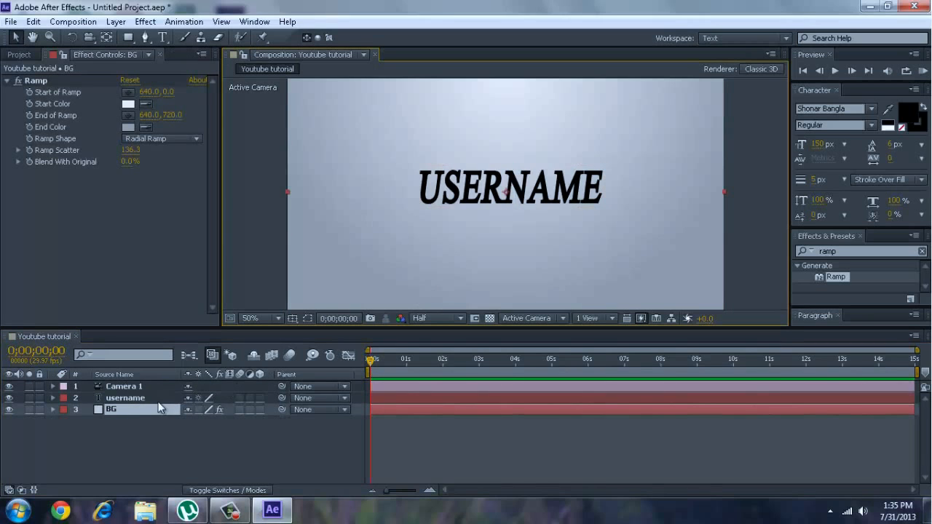
# Switch to µTorrent, close its window, and select the BG layer back in After Effects.
pyautogui.click(188, 510)
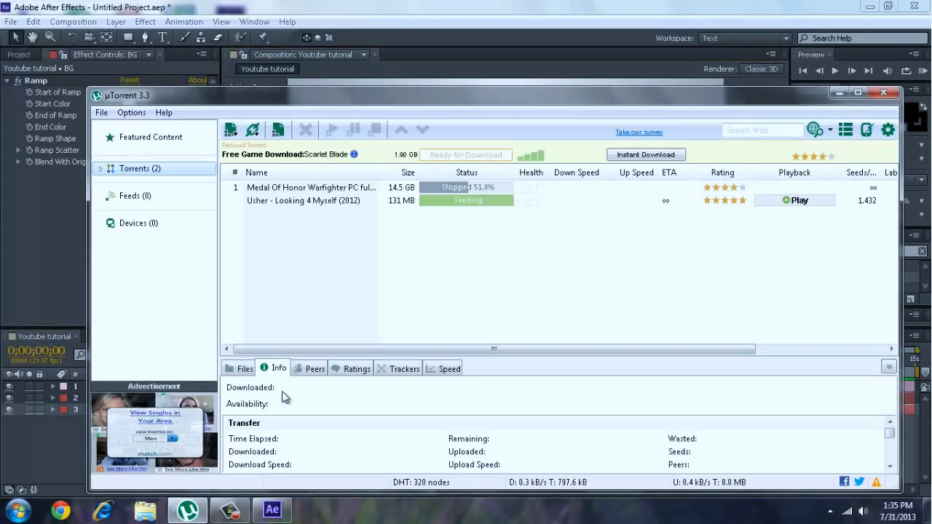
pyautogui.click(883, 100)
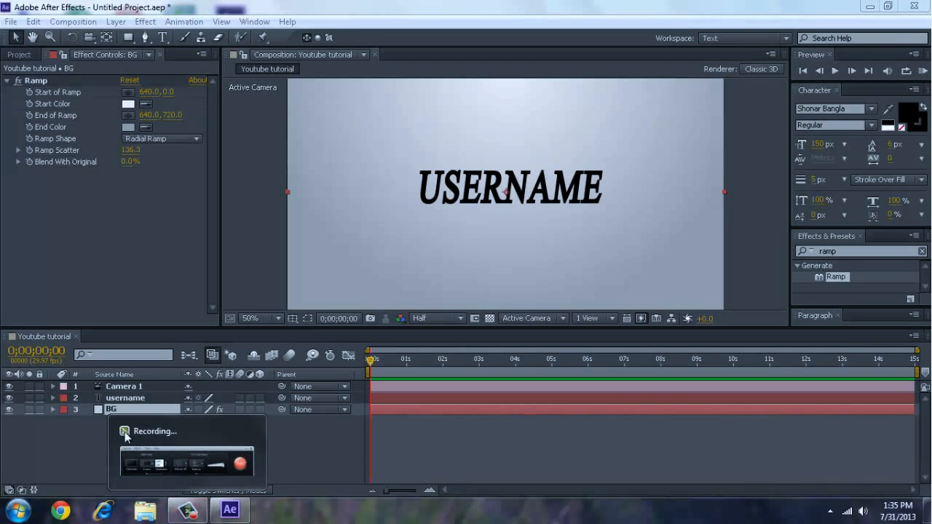
pyautogui.click(109, 398)
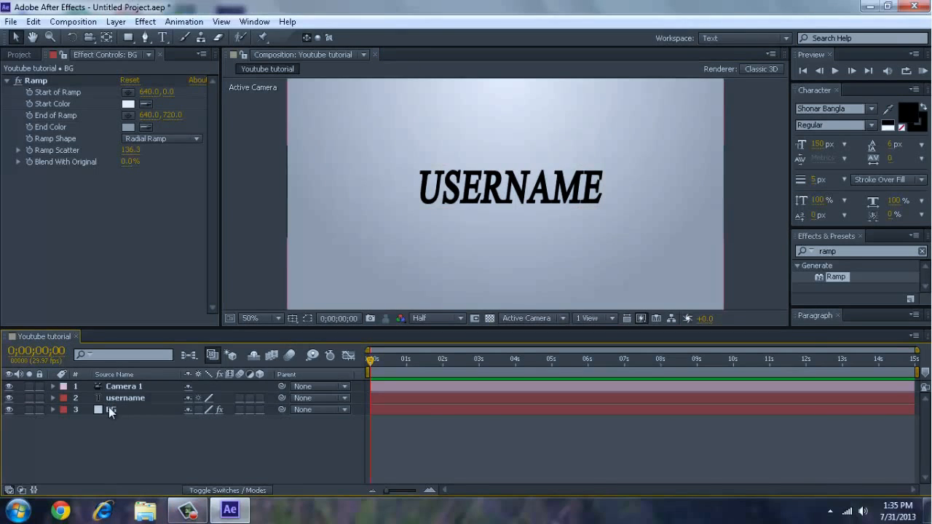
pyautogui.click(109, 407)
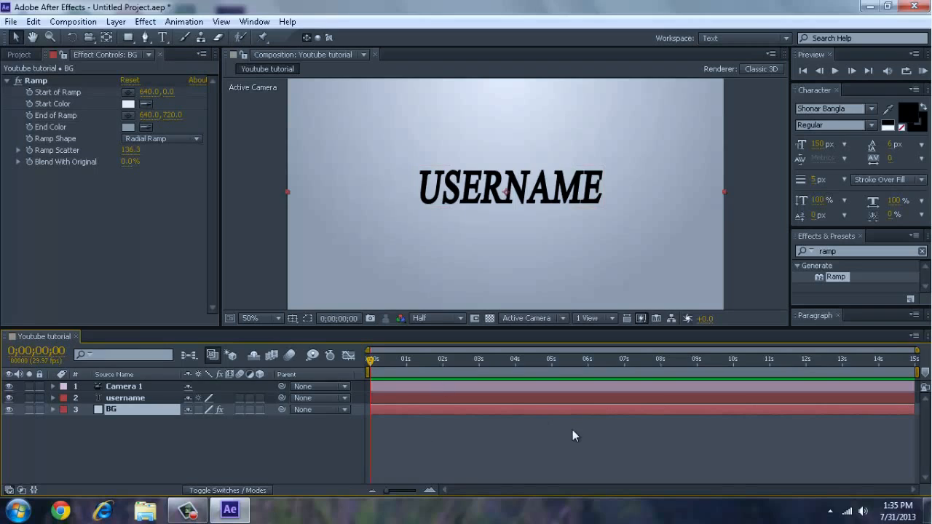
# Toggle the username layer's quality switch and the BG layer's effects switch, restoring each one.
pyautogui.click(210, 399)
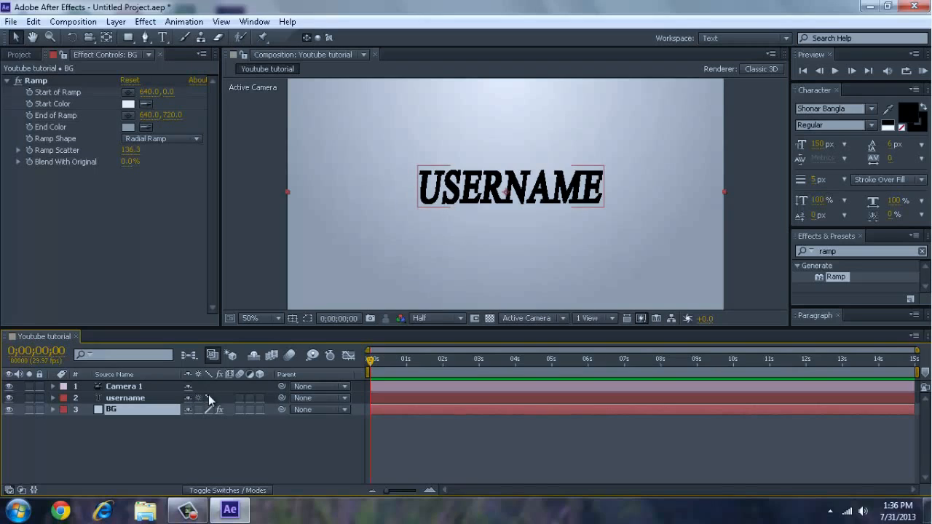
pyautogui.click(209, 398)
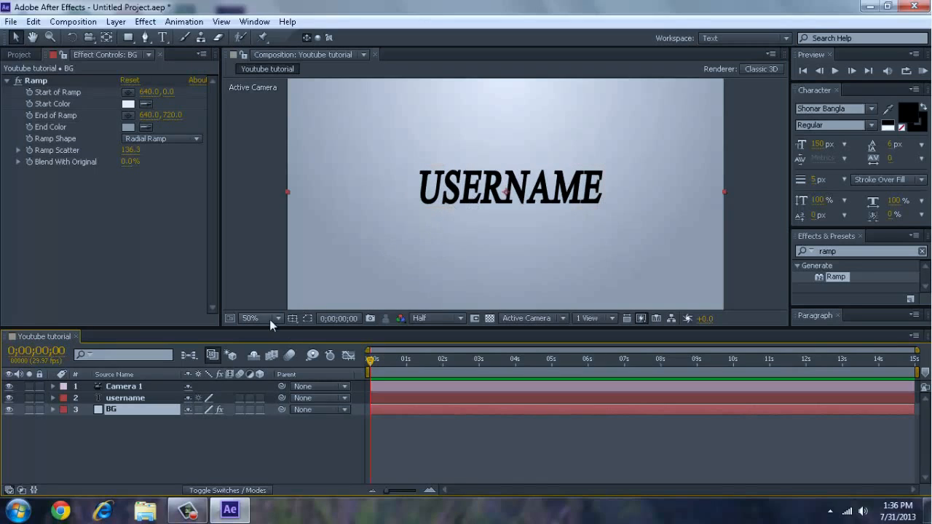
pyautogui.click(220, 411)
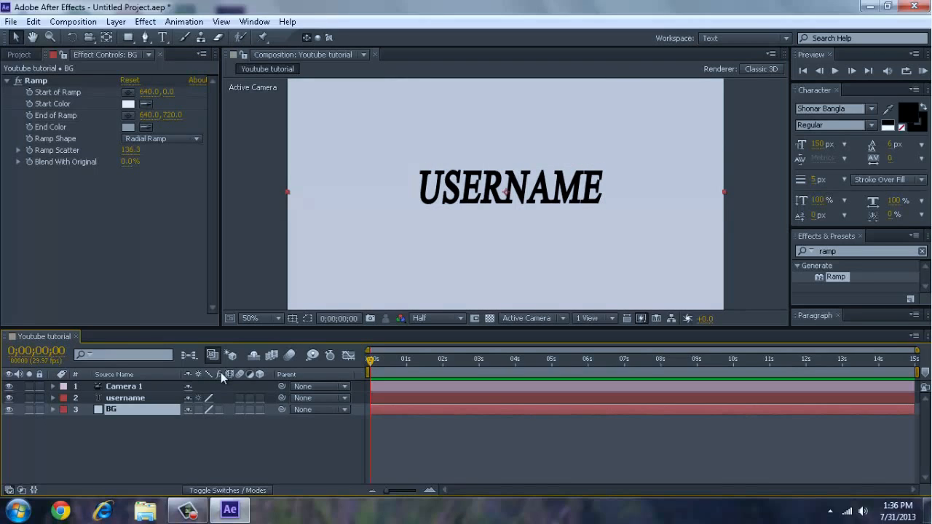
pyautogui.click(220, 410)
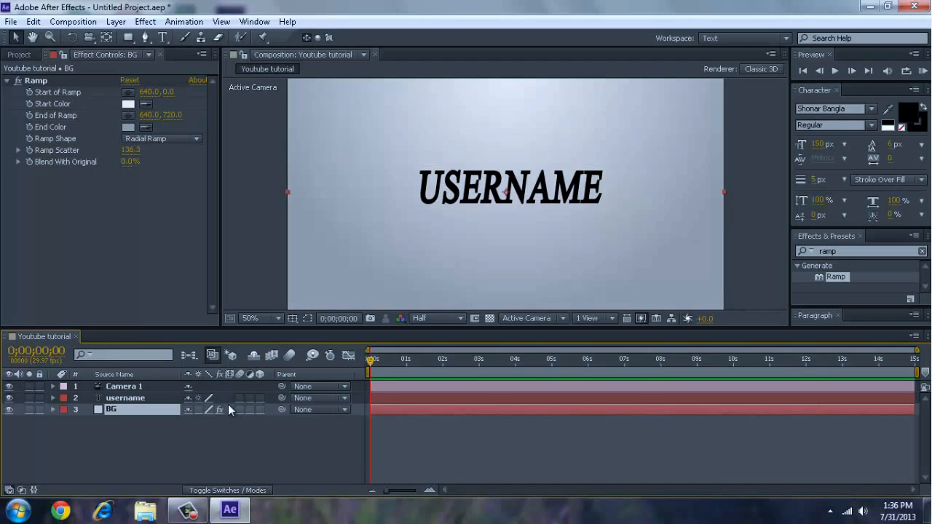
# Try the motion blur switches of the BG and username layers, nudging the USERNAME text down and back up.
pyautogui.click(128, 424)
pyautogui.click(107, 397)
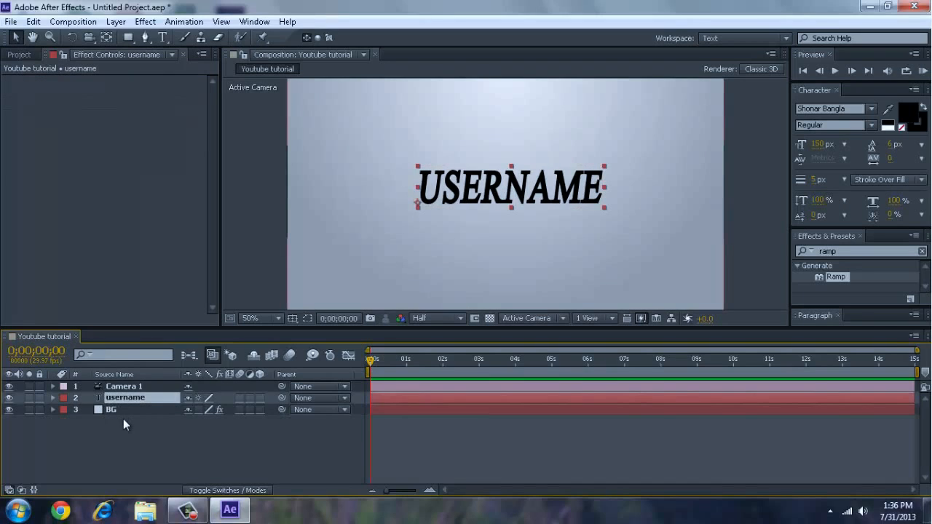
pyautogui.click(124, 420)
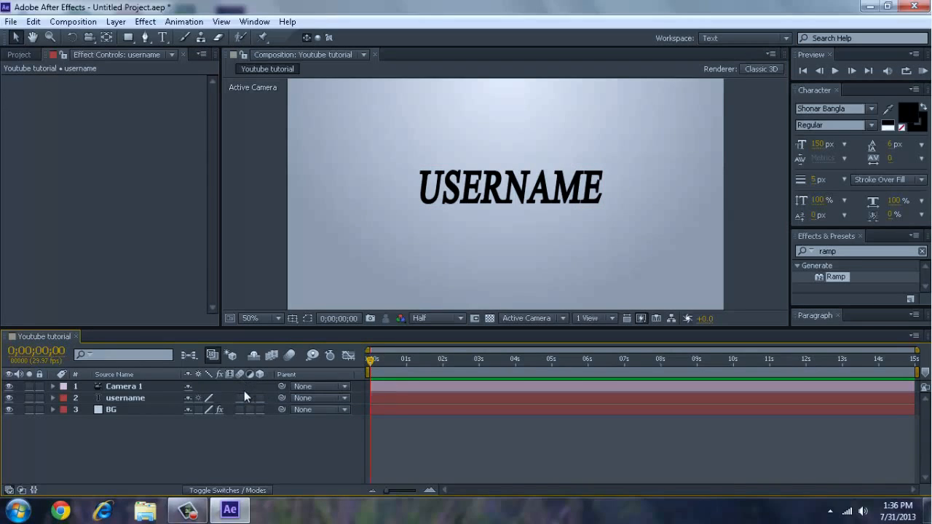
pyautogui.click(239, 410)
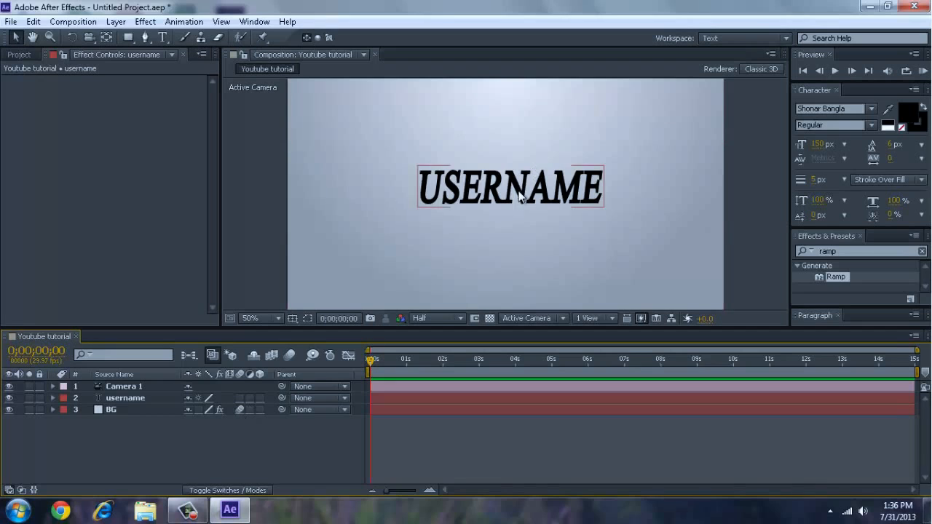
pyautogui.moveTo(580, 197)
pyautogui.mouseDown()
pyautogui.moveTo(553, 198)
pyautogui.moveTo(578, 207)
pyautogui.mouseUp()
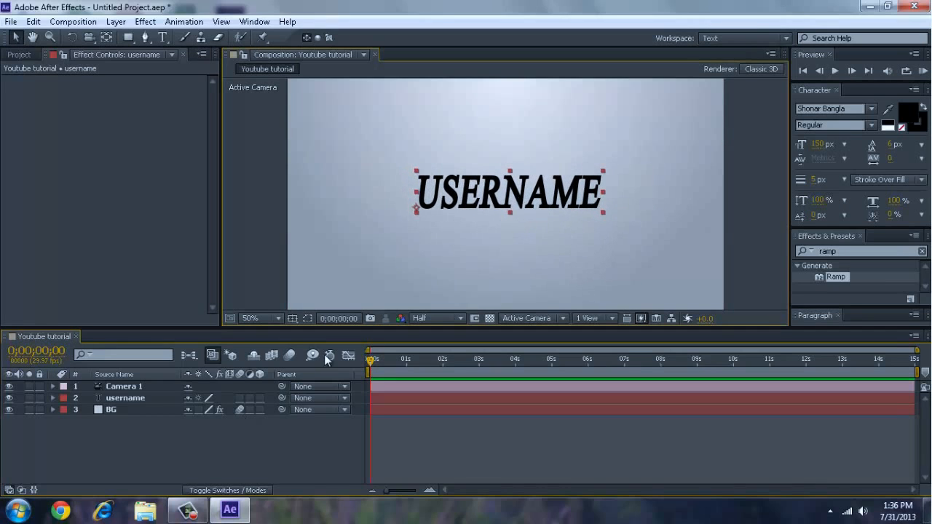
pyautogui.click(240, 399)
pyautogui.click(240, 409)
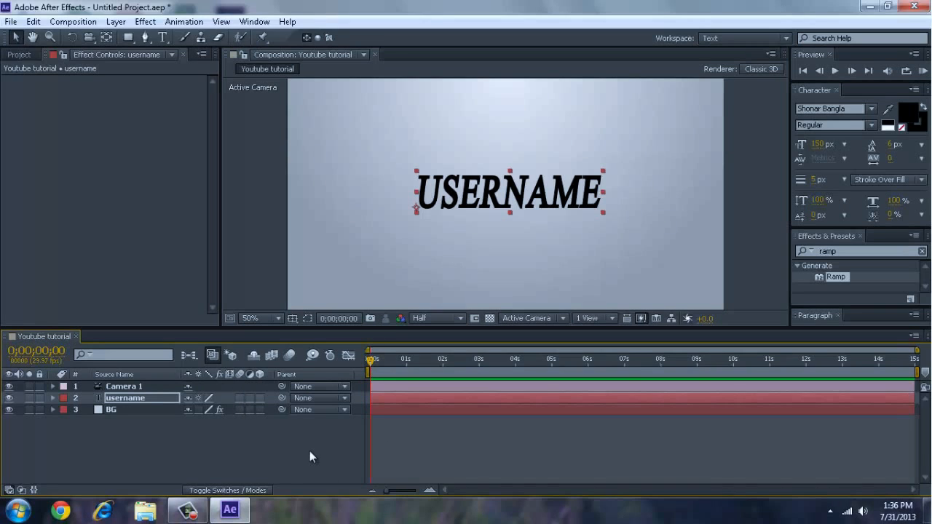
pyautogui.moveTo(454, 195); pyautogui.dragTo(454, 192)
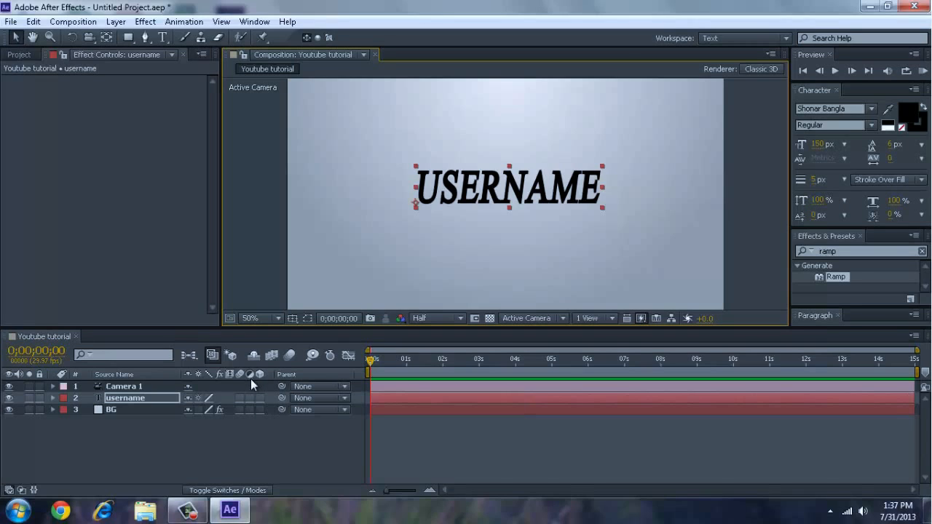
# Toggle the adjustment layer switch on and off for the username and BG layers.
pyautogui.click(251, 398)
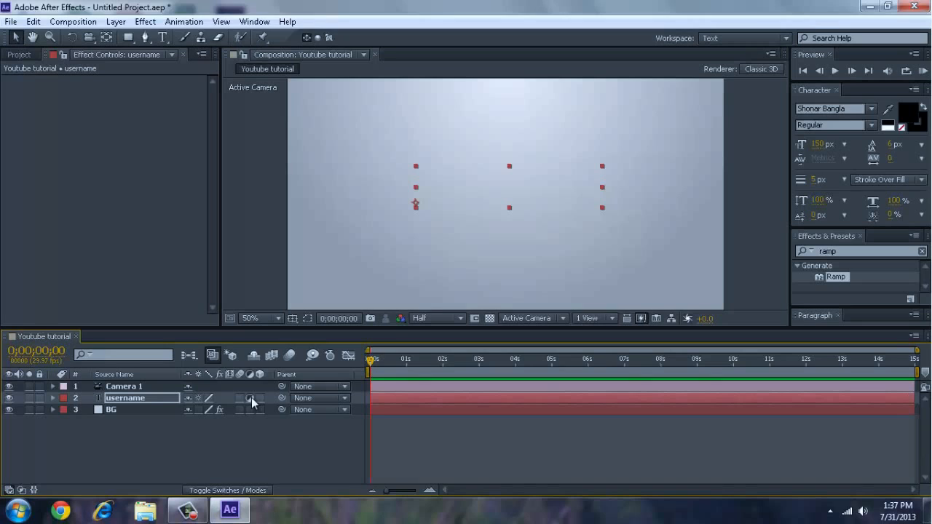
pyautogui.click(251, 398)
pyautogui.click(253, 409)
pyautogui.click(253, 408)
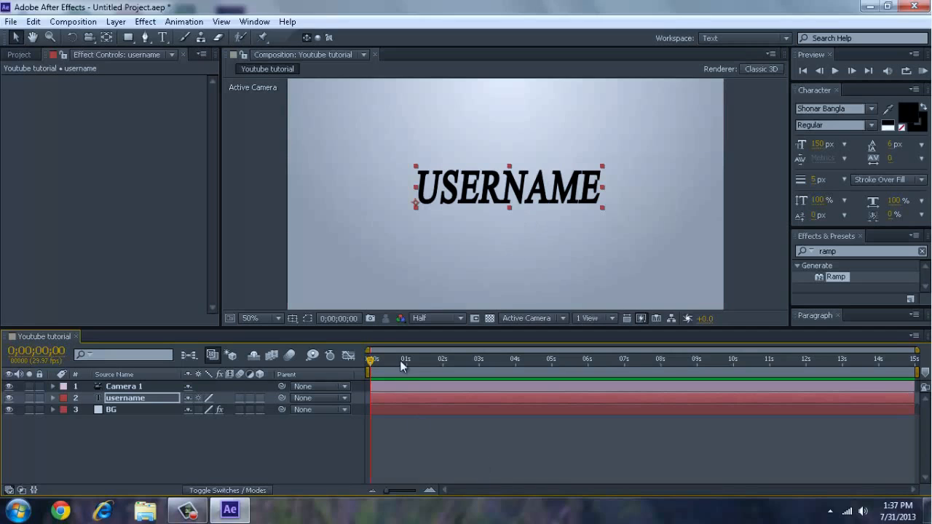
# Turn the username text into a 3D layer and deselect it.
pyautogui.click(260, 397)
pyautogui.click(260, 427)
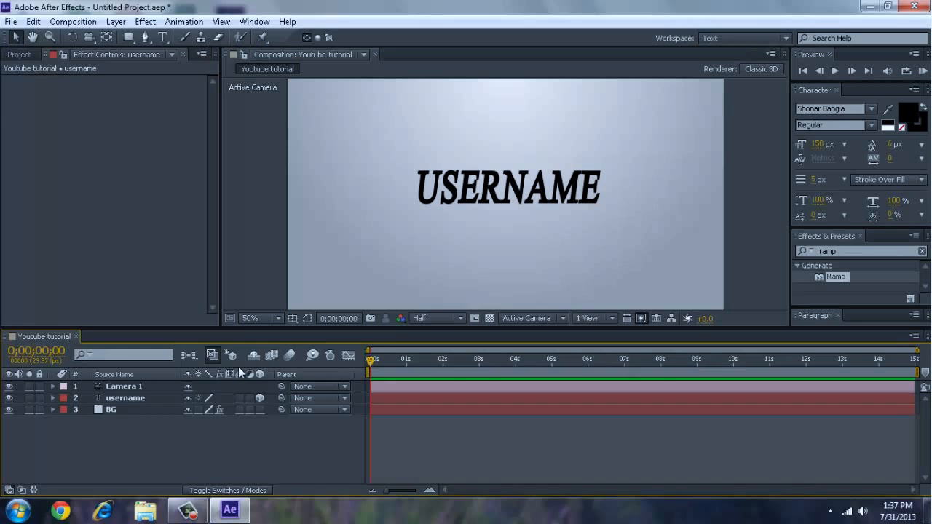
pyautogui.click(140, 386)
pyautogui.click(149, 409)
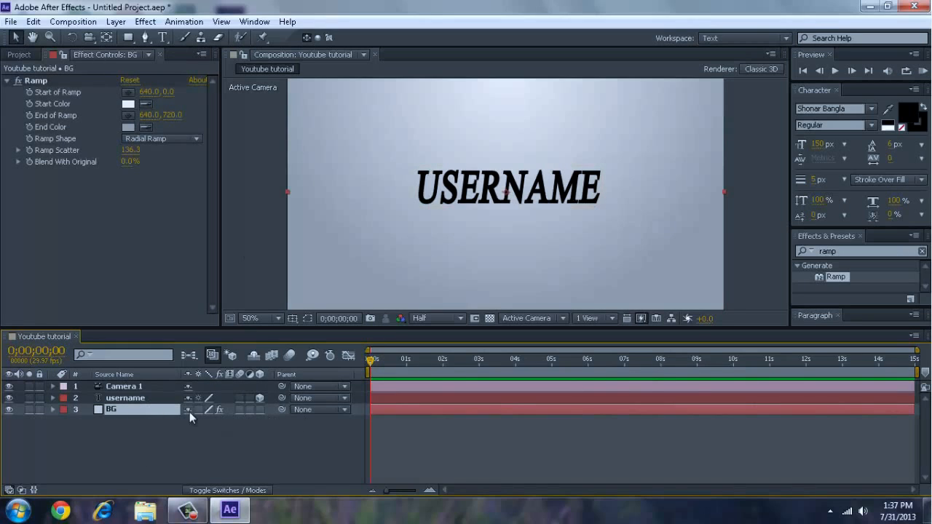
pyautogui.click(451, 223)
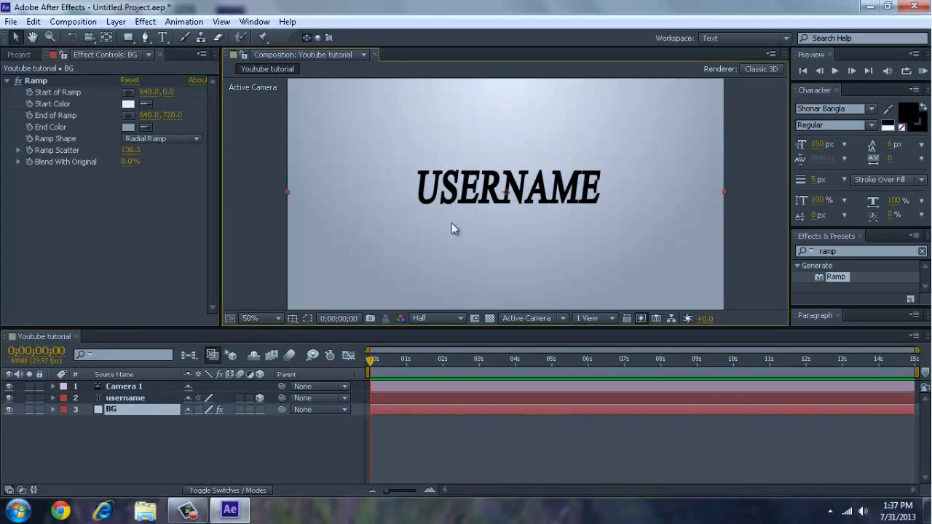
pyautogui.click(259, 223)
# Orbit Camera 1 around the USERNAME text with the Orbit Camera Tool.
pyautogui.click(147, 383)
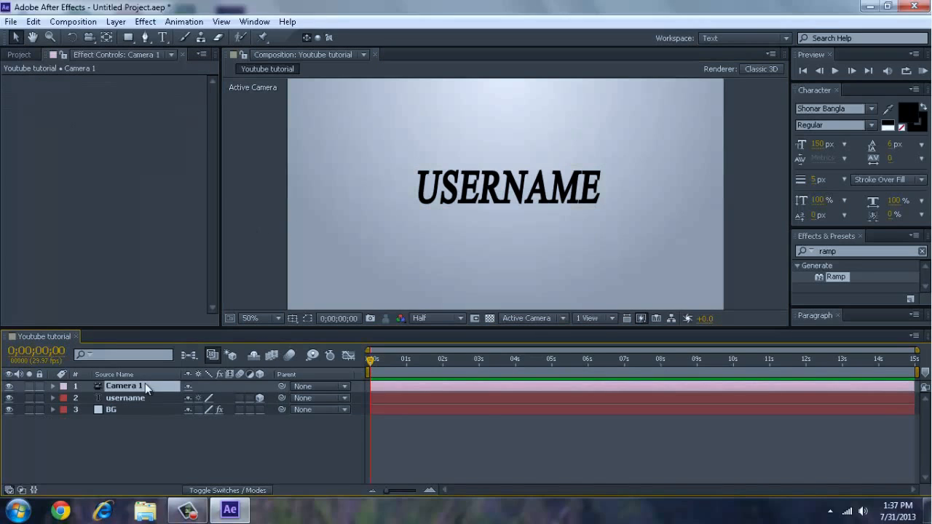
pyautogui.click(88, 38)
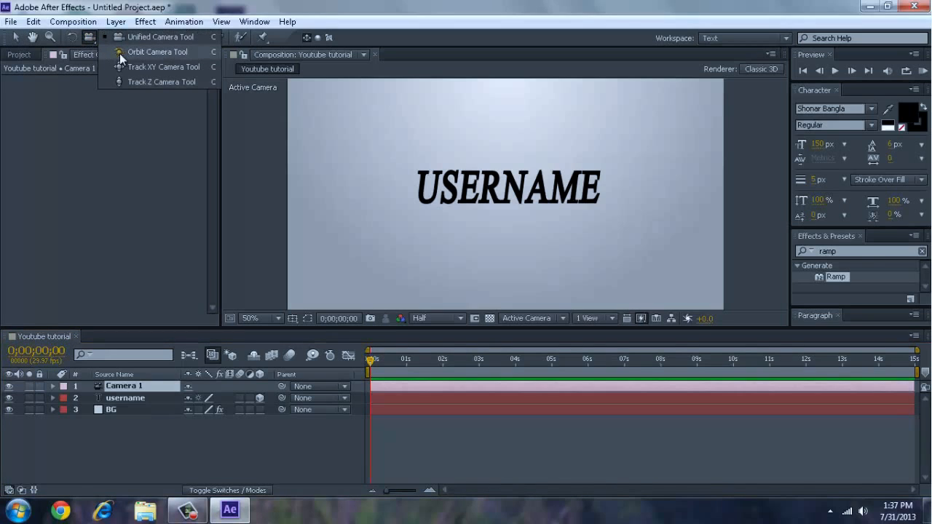
pyautogui.click(121, 53)
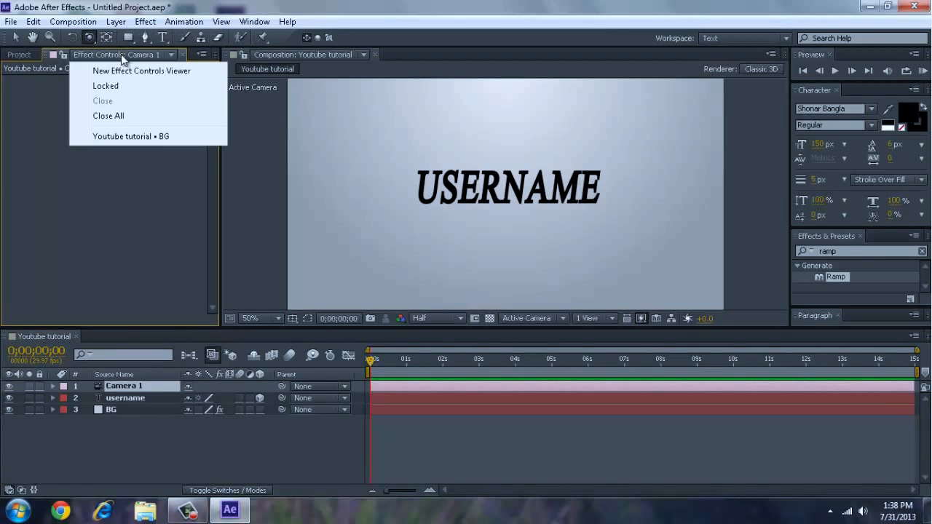
pyautogui.moveTo(527, 207); pyautogui.dragTo(439, 398)
pyautogui.moveTo(440, 297); pyautogui.dragTo(379, 260)
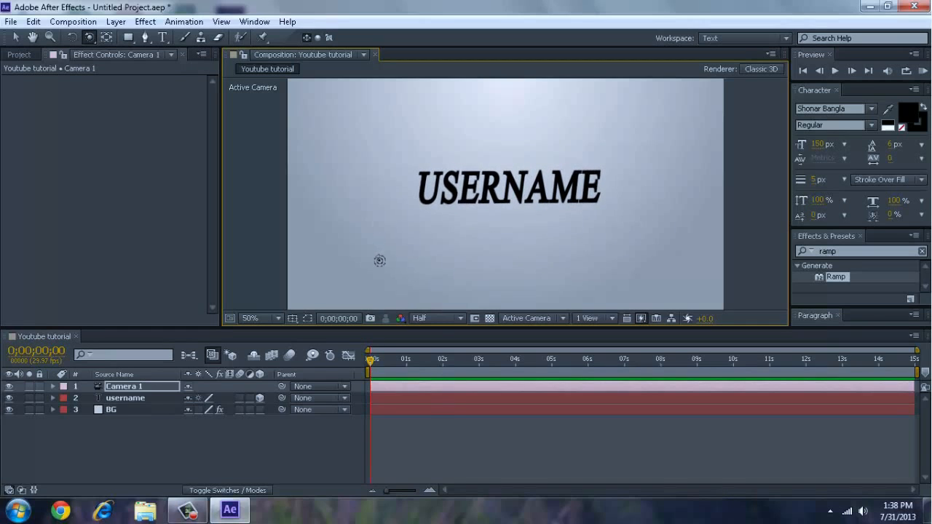
# Create a shape layer and draw three red rectangles: two small ones left of the USERNAME text and a tall one to its right.
pyautogui.click(140, 24)
pyautogui.moveTo(116, 22)
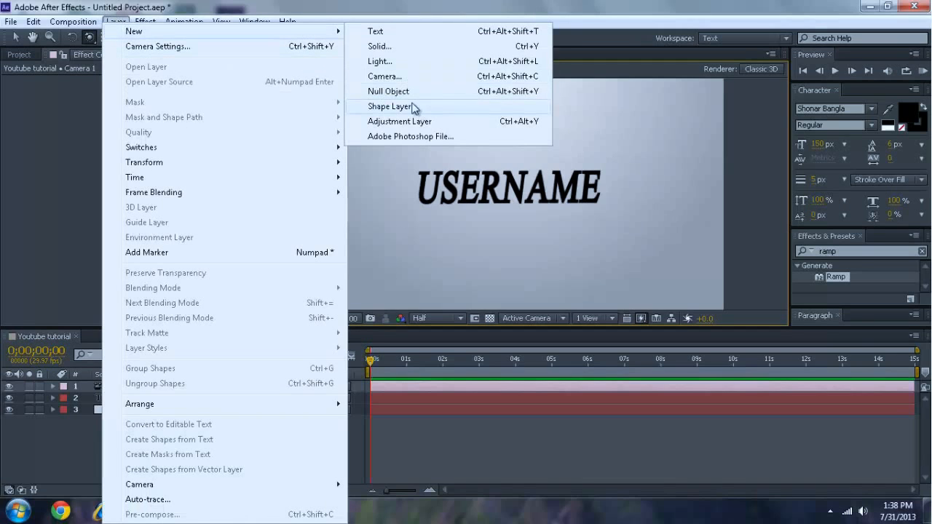
pyautogui.click(408, 106)
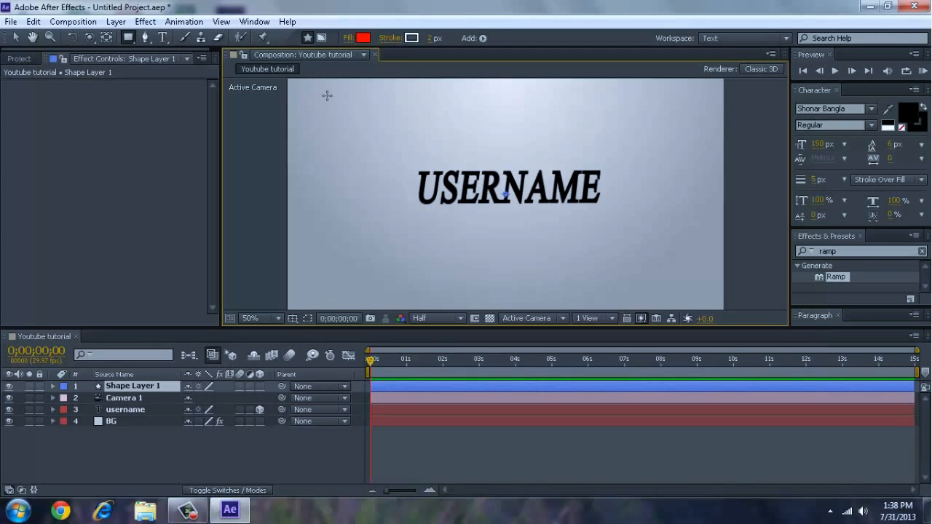
pyautogui.moveTo(318, 119); pyautogui.dragTo(343, 137)
pyautogui.moveTo(603, 125); pyautogui.dragTo(682, 266)
pyautogui.moveTo(351, 228); pyautogui.dragTo(388, 259)
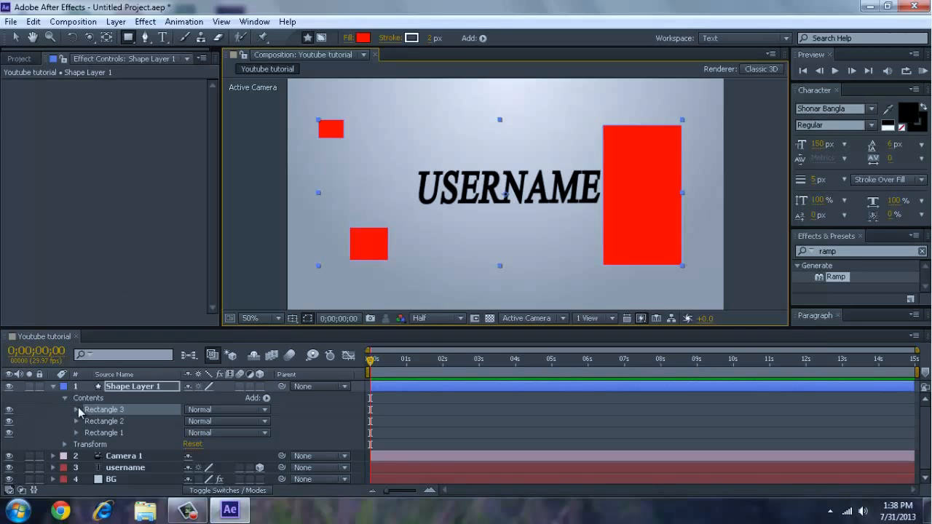
# Examine the rectangles listed in the shape layer's contents, and collapse the layer again.
pyautogui.click(76, 409)
pyautogui.click(75, 409)
pyautogui.click(65, 398)
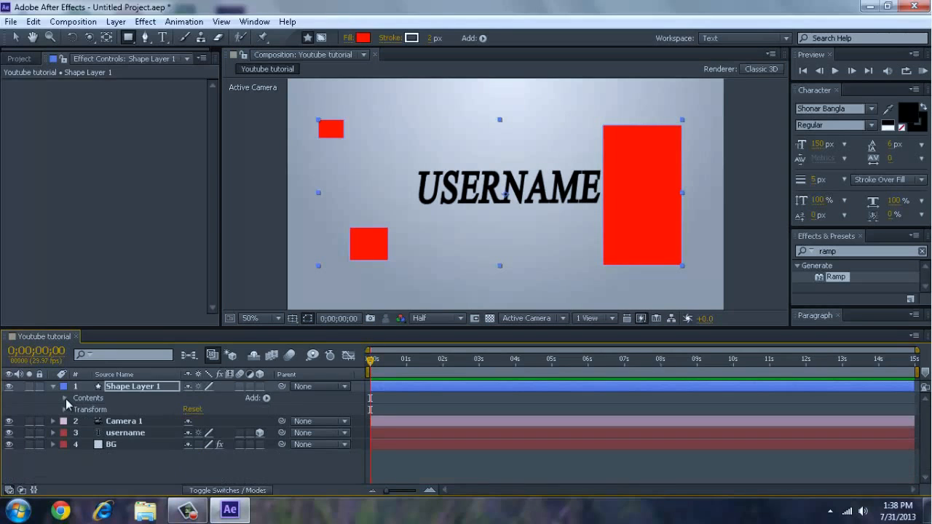
pyautogui.click(66, 398)
pyautogui.click(65, 399)
pyautogui.click(52, 386)
# Select Camera 1 and orbit it slightly with the Orbit Camera Tool while the shape layer is still 2D.
pyautogui.click(139, 397)
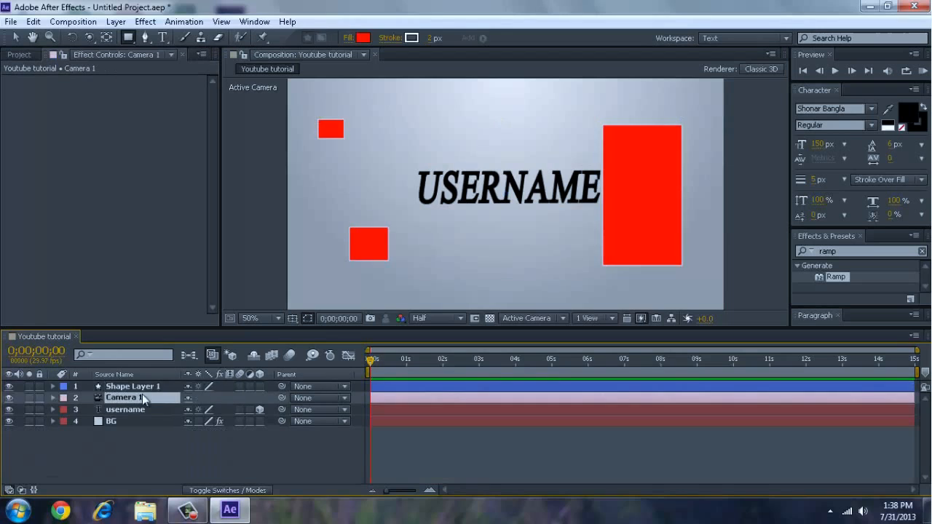
pyautogui.click(96, 41)
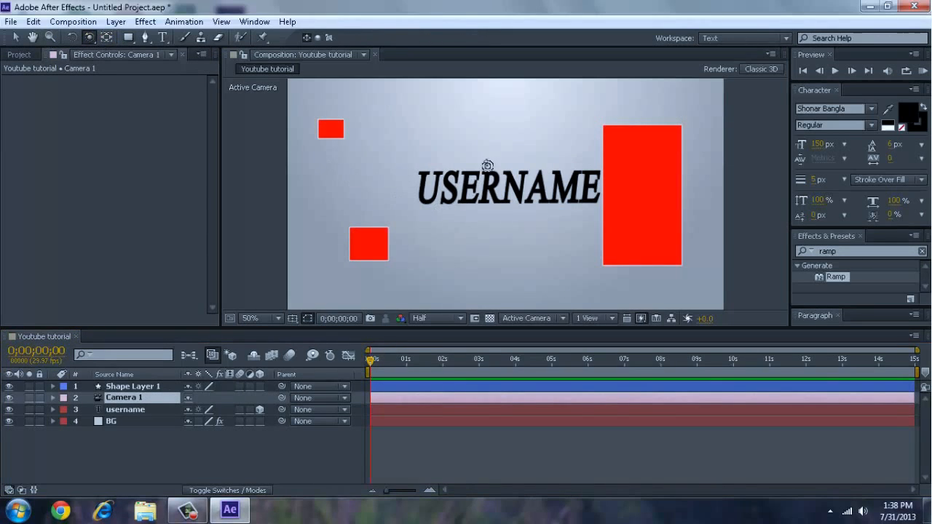
pyautogui.moveTo(512, 163)
pyautogui.mouseDown()
pyautogui.moveTo(421, 163)
pyautogui.moveTo(502, 164)
pyautogui.mouseUp()
# Make Shape Layer 1 a 3D layer and orbit Camera 1 around the rectangles and text.
pyautogui.click(150, 384)
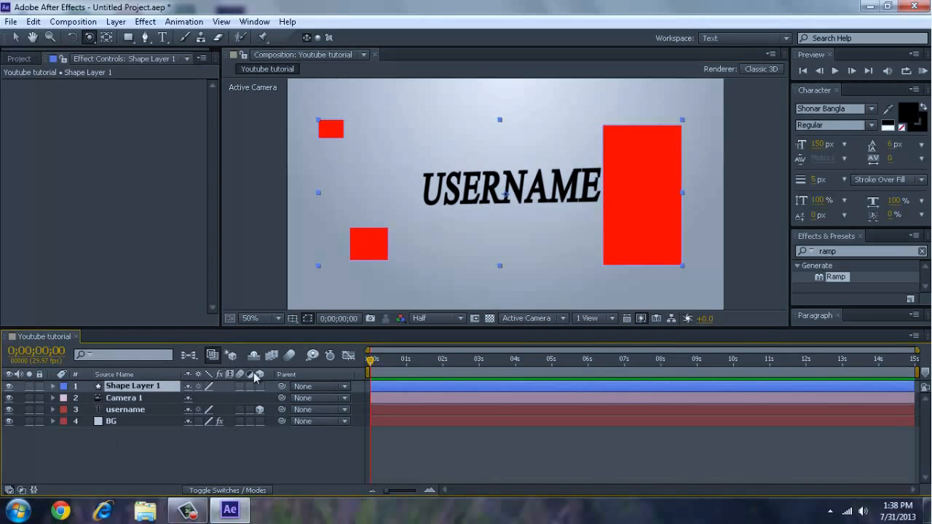
pyautogui.click(259, 386)
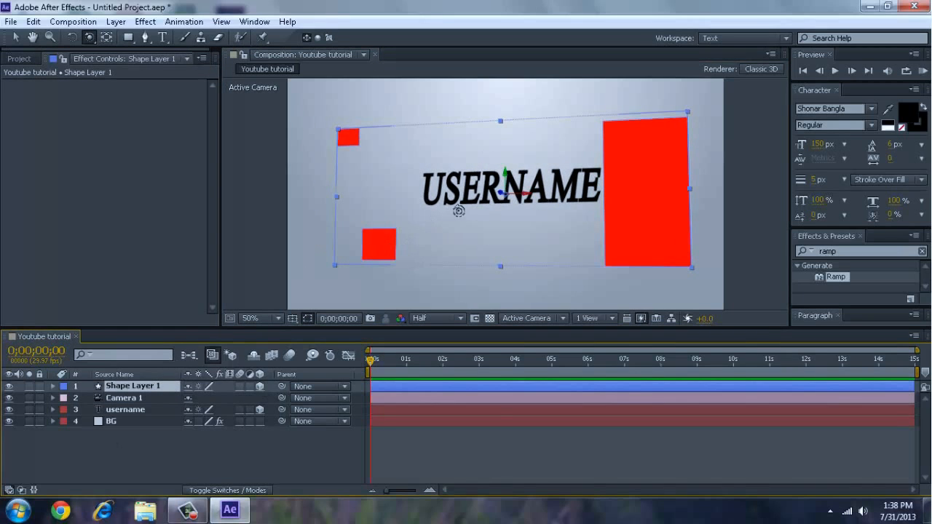
pyautogui.moveTo(416, 214); pyautogui.dragTo(539, 240)
pyautogui.click(138, 395)
pyautogui.moveTo(512, 211)
pyautogui.mouseDown()
pyautogui.moveTo(391, 219)
pyautogui.moveTo(529, 198)
pyautogui.moveTo(519, 209)
pyautogui.mouseUp()
# Delete Shape Layer 1 from the composition.
pyautogui.click(119, 389)
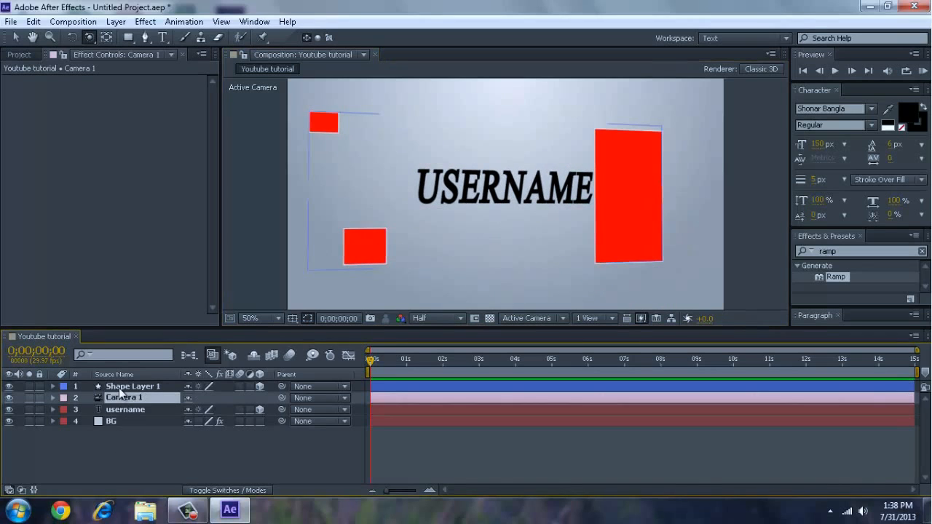
pyautogui.click(117, 388)
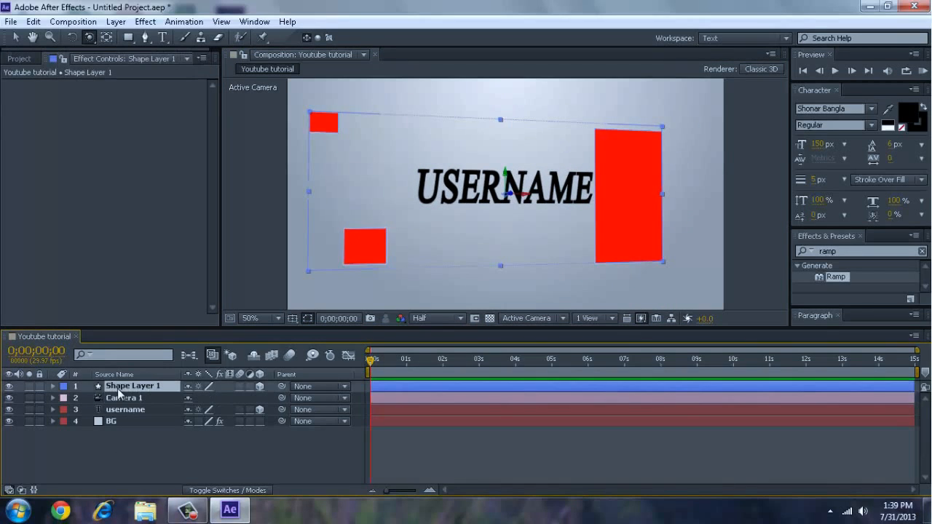
pyautogui.press('Delete')
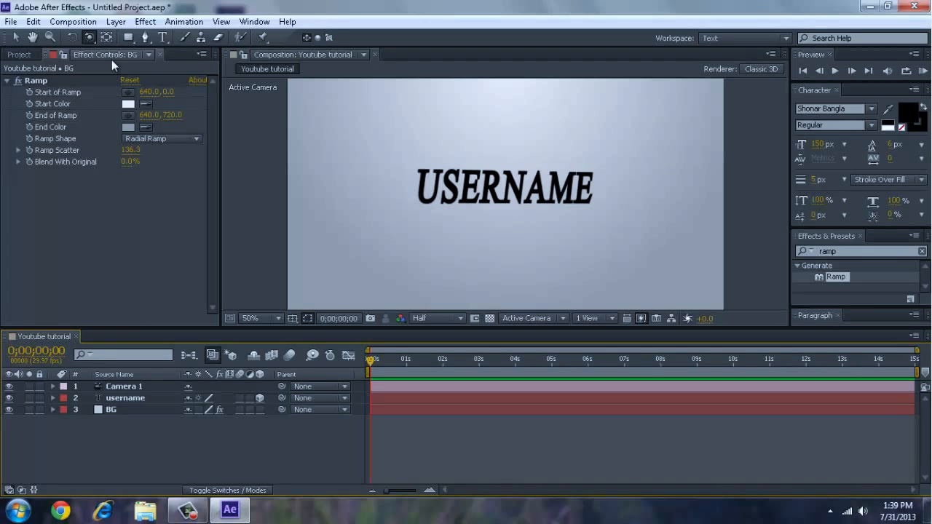
# Close the Effect Controls for BG and orbit the camera so the USERNAME text faces nearly straight forward.
pyautogui.click(160, 52)
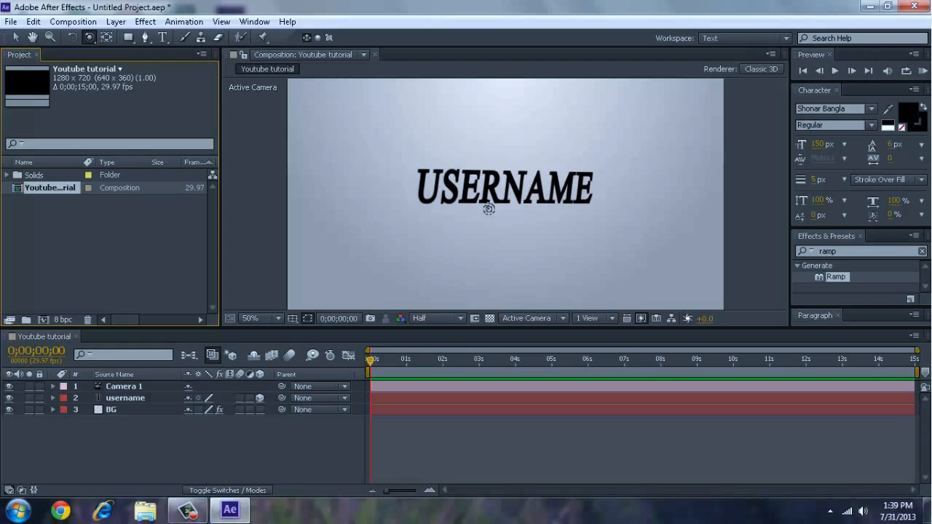
pyautogui.moveTo(485, 198); pyautogui.dragTo(470, 195)
pyautogui.click(19, 509)
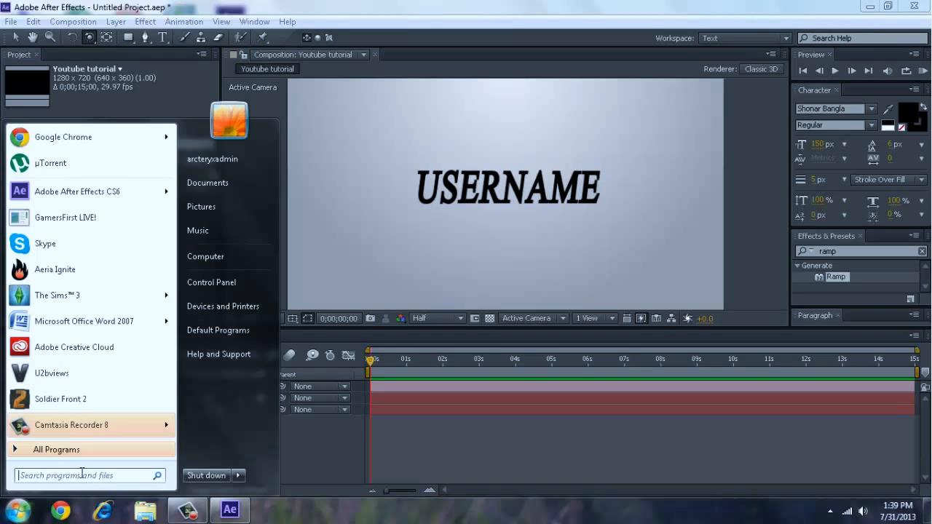
pyautogui.click(298, 454)
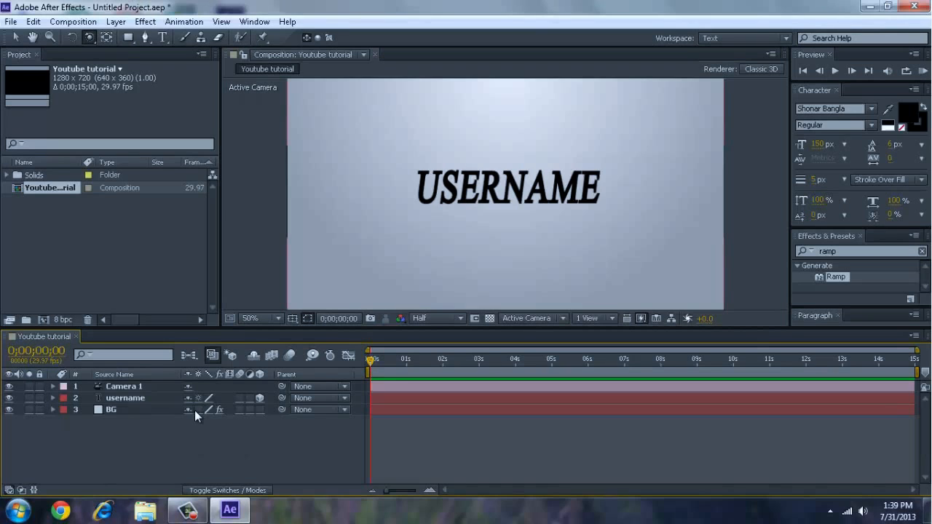
# Orbit the camera again for a slight tilt of the 3D USERNAME text.
pyautogui.moveTo(563, 190)
pyautogui.mouseDown()
pyautogui.moveTo(352, 158)
pyautogui.moveTo(241, 164)
pyautogui.moveTo(590, 174)
pyautogui.moveTo(560, 170)
pyautogui.moveTo(561, 182)
pyautogui.mouseUp()
pyautogui.moveTo(431, 236)
pyautogui.mouseDown()
pyautogui.moveTo(439, 255)
pyautogui.moveTo(432, 252)
pyautogui.mouseUp()
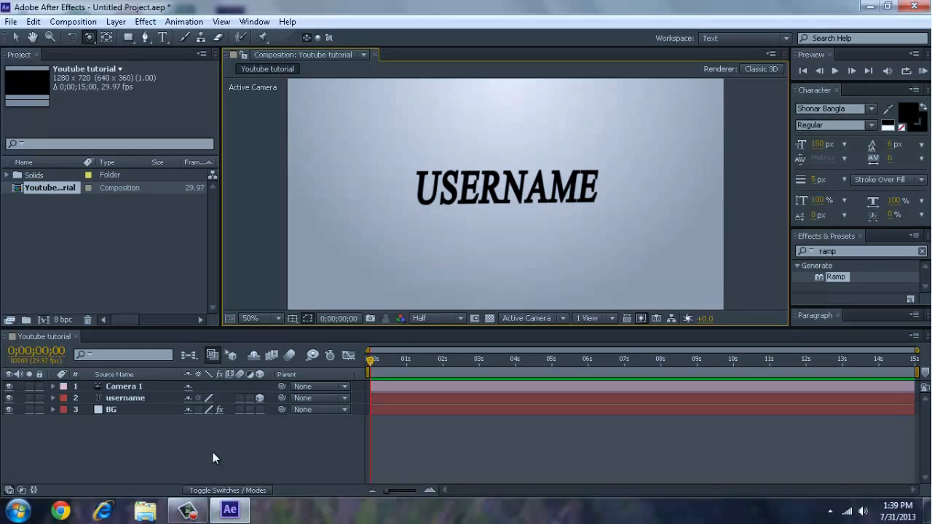
pyautogui.moveTo(180, 511)
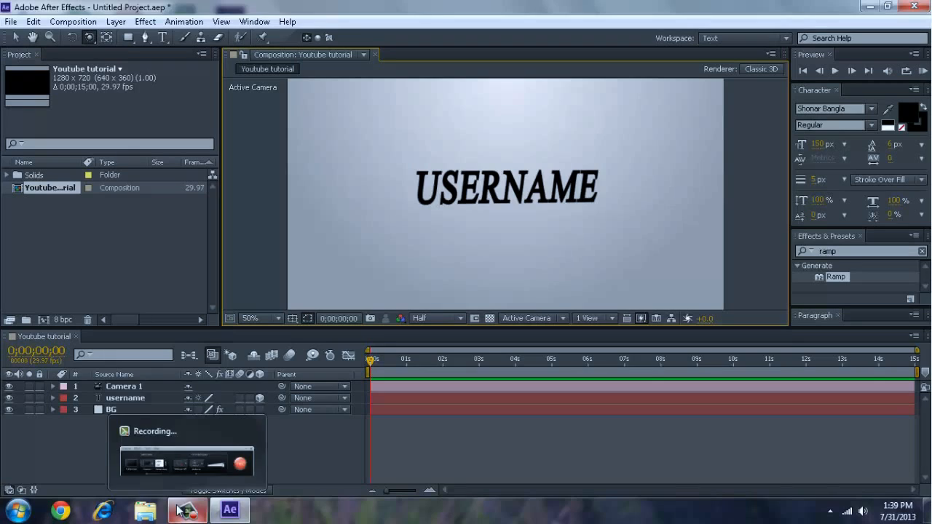